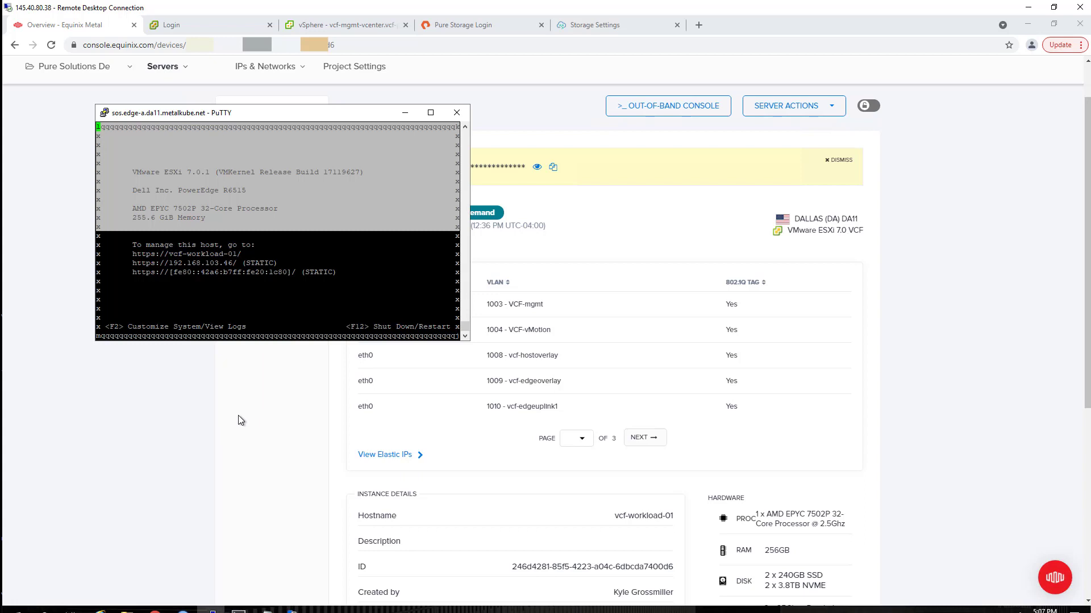
# - Close the PuTTY out-of-band console window for the ESXi host
pyautogui.click(462, 113)
# - Confirm closing PuTTY and load the ESXi Host Client at 192.168.103.46, bypassing the certificate warning
pyautogui.click(560, 356)
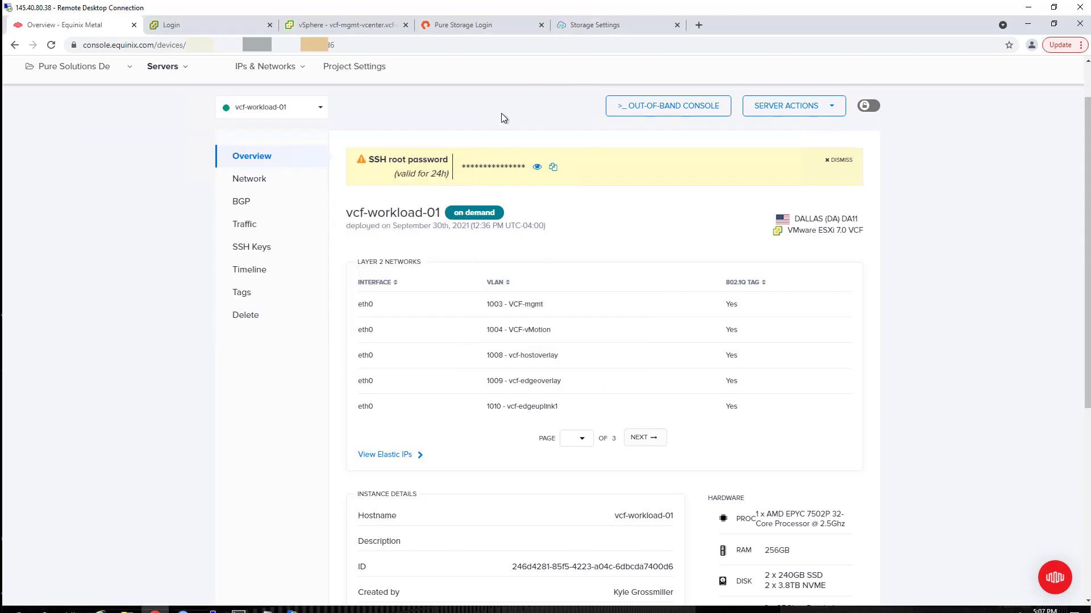
pyautogui.click(698, 24)
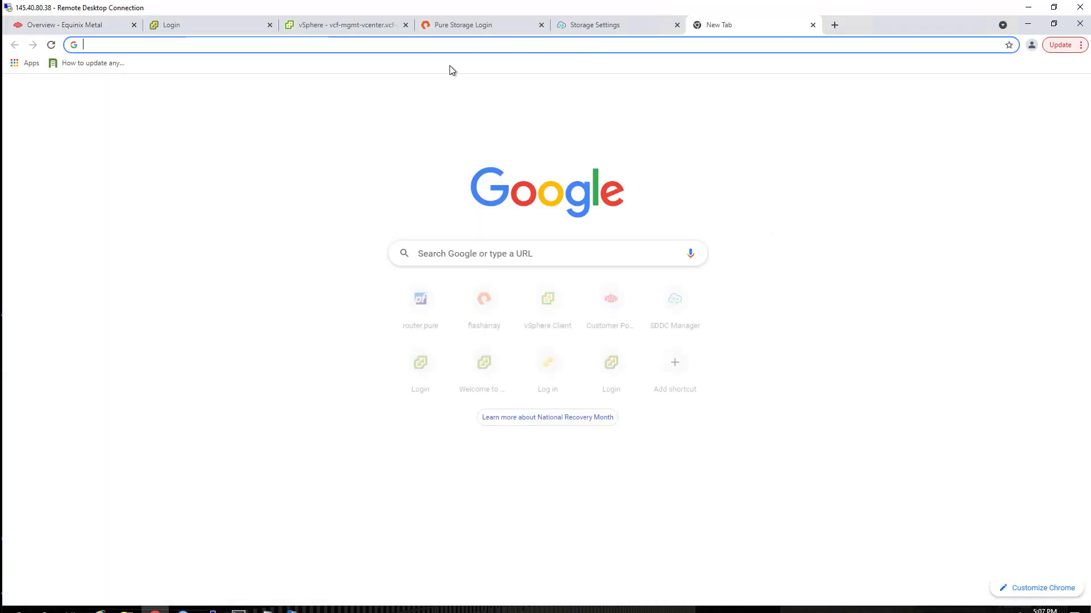
pyautogui.write('192.1')
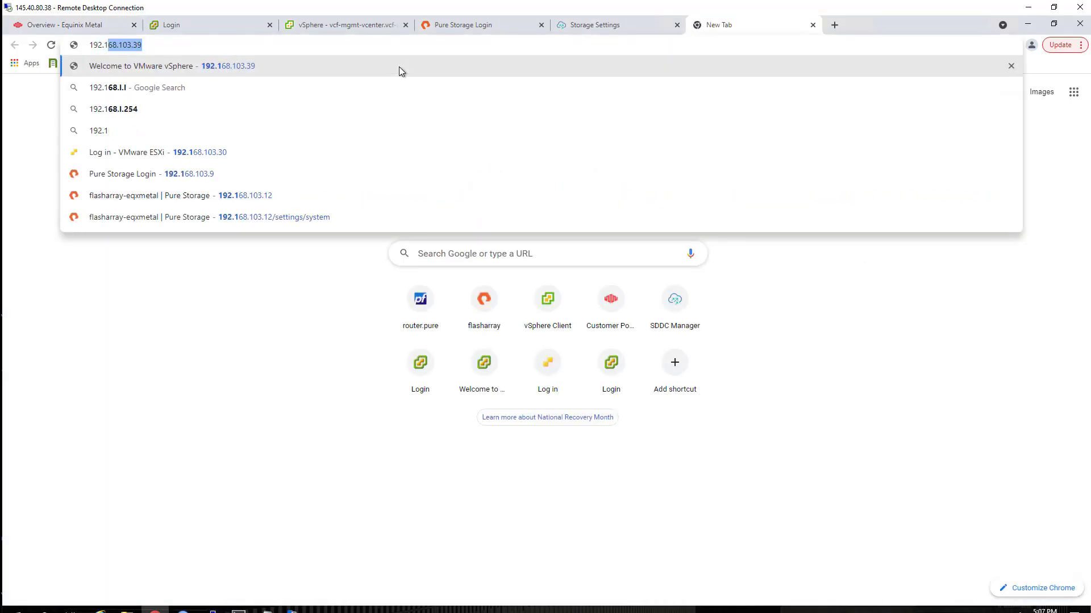
pyautogui.write('68.103.46')
pyautogui.press('Return')
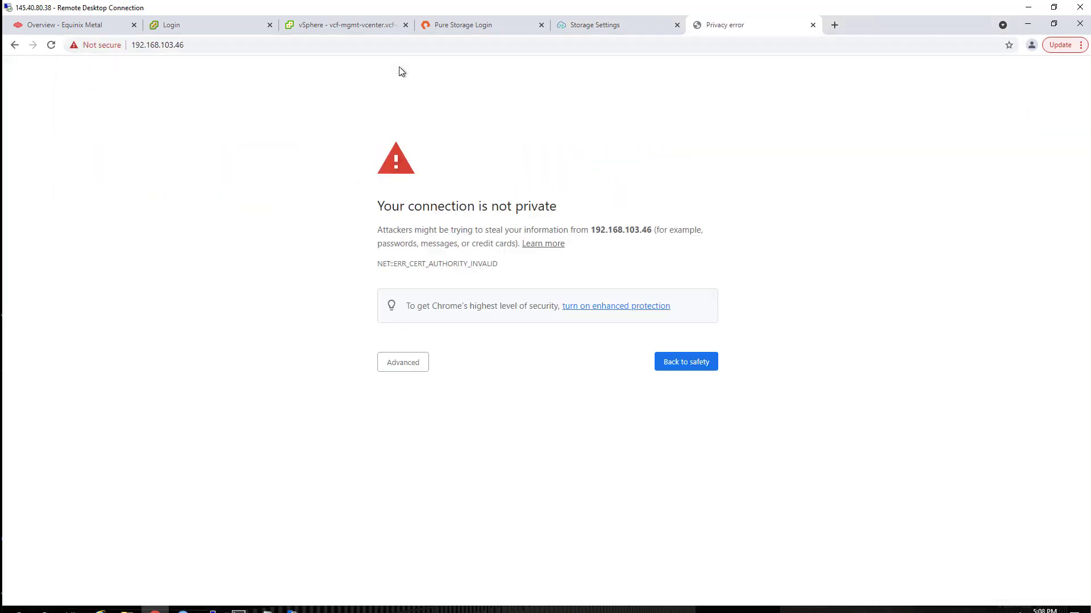
pyautogui.click(407, 362)
pyautogui.click(384, 448)
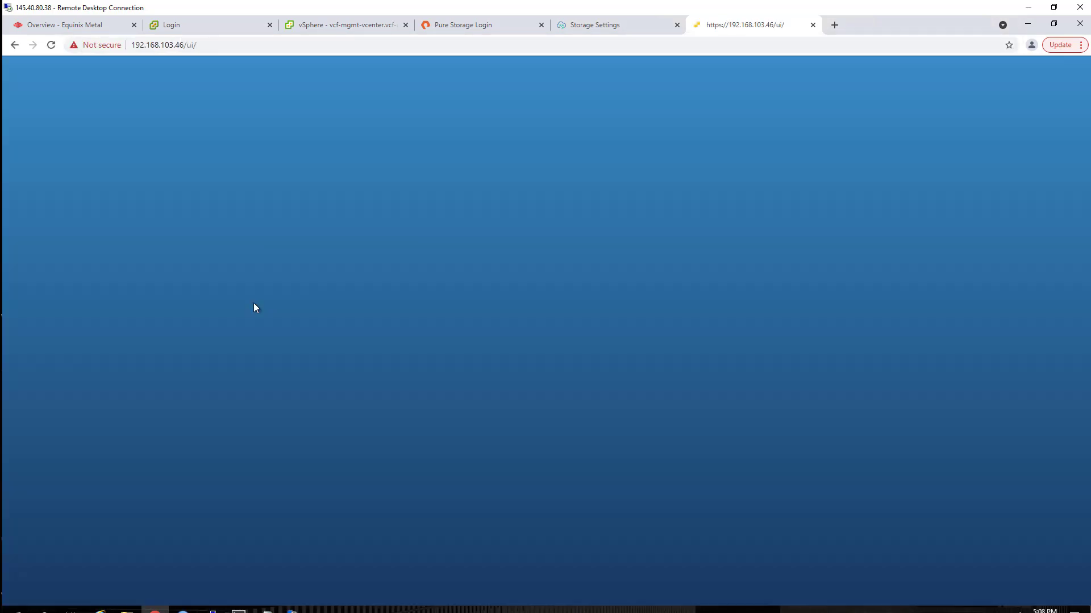
# - Log in to the ESXi Host Client as root
pyautogui.click(169, 252)
pyautogui.write('root')
pyautogui.press('Tab')
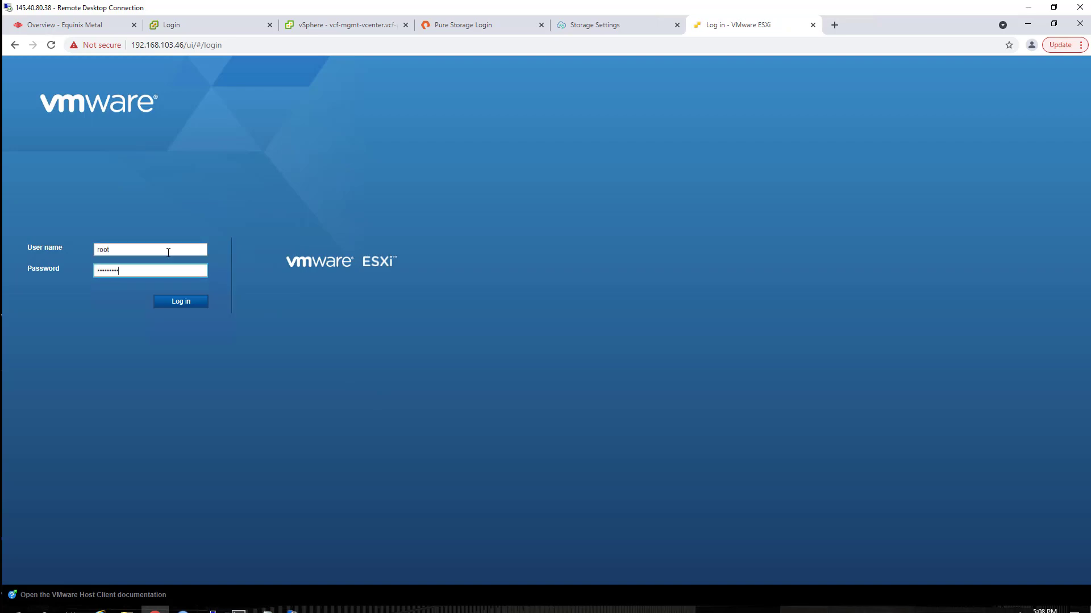
pyautogui.press('Return')
# - Dismiss the CEIP prompt and set the VM Network port group's VLAN ID to 1003
pyautogui.click(684, 417)
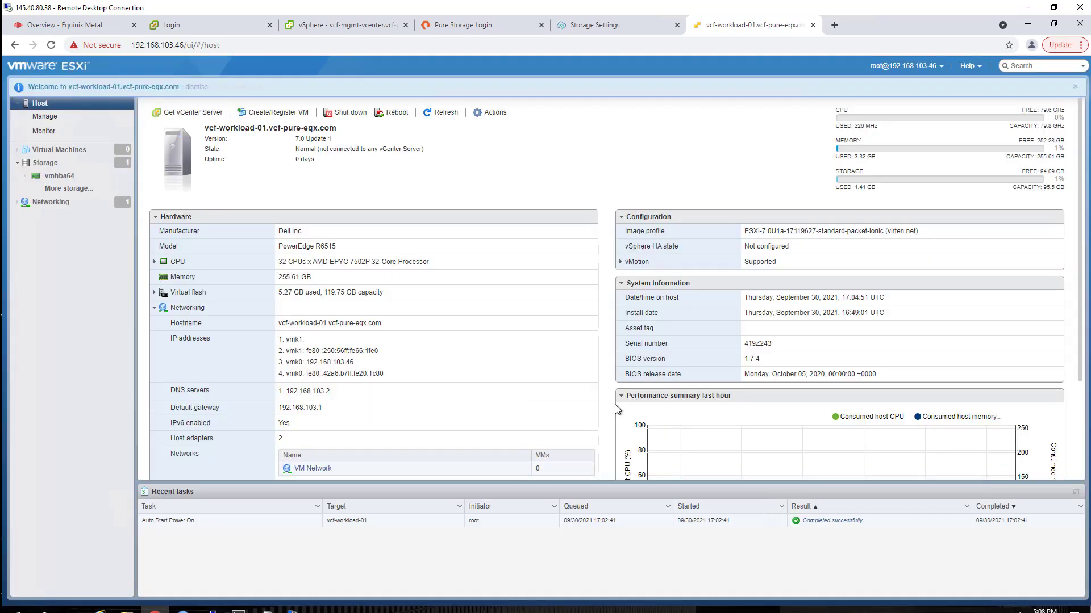
pyautogui.click(81, 210)
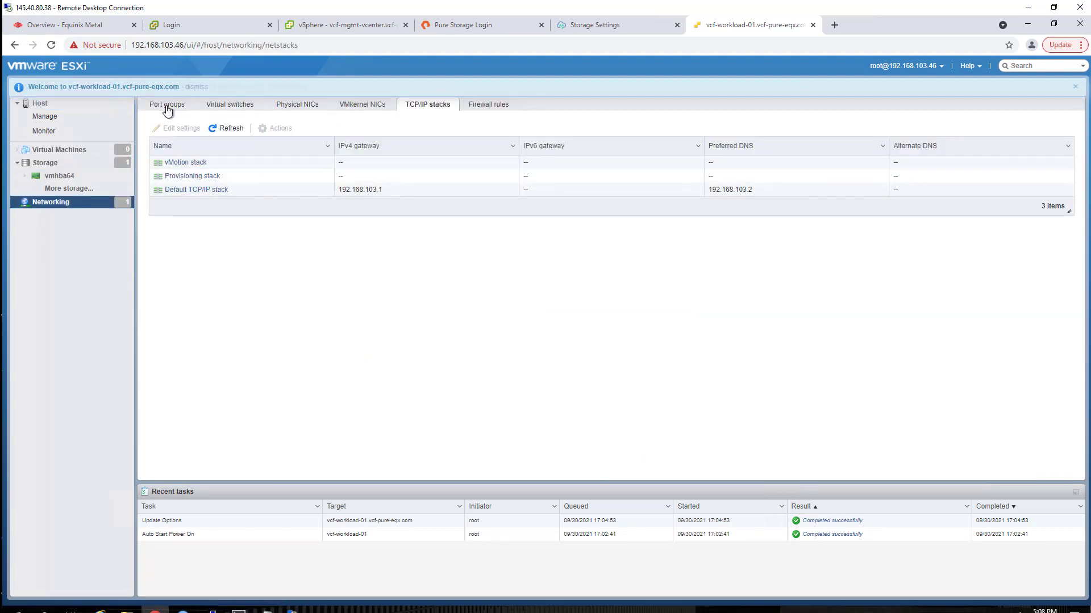
pyautogui.click(169, 107)
pyautogui.click(328, 164)
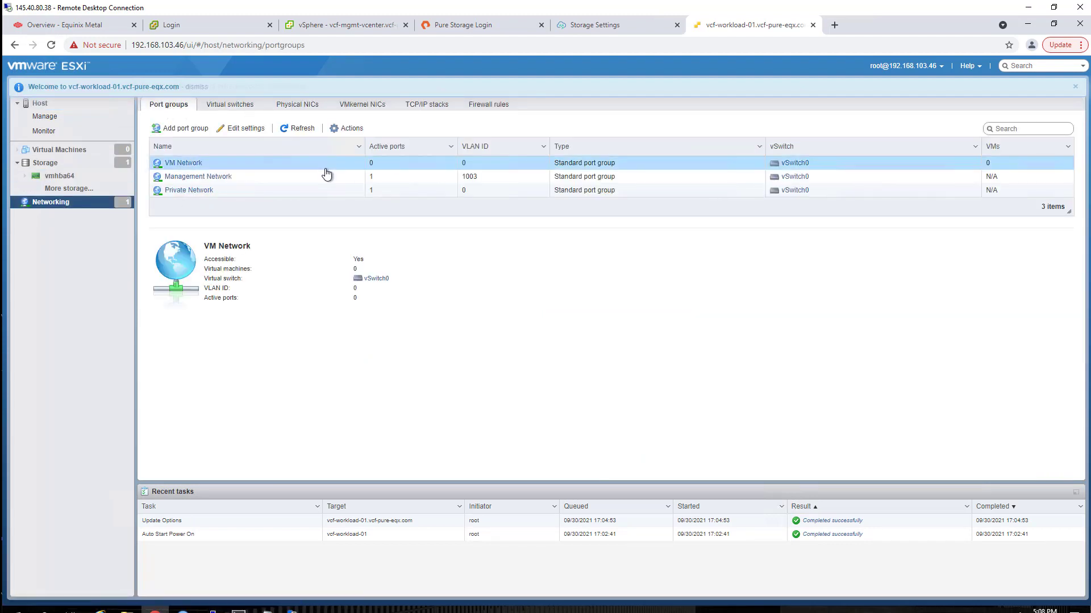
pyautogui.click(181, 129)
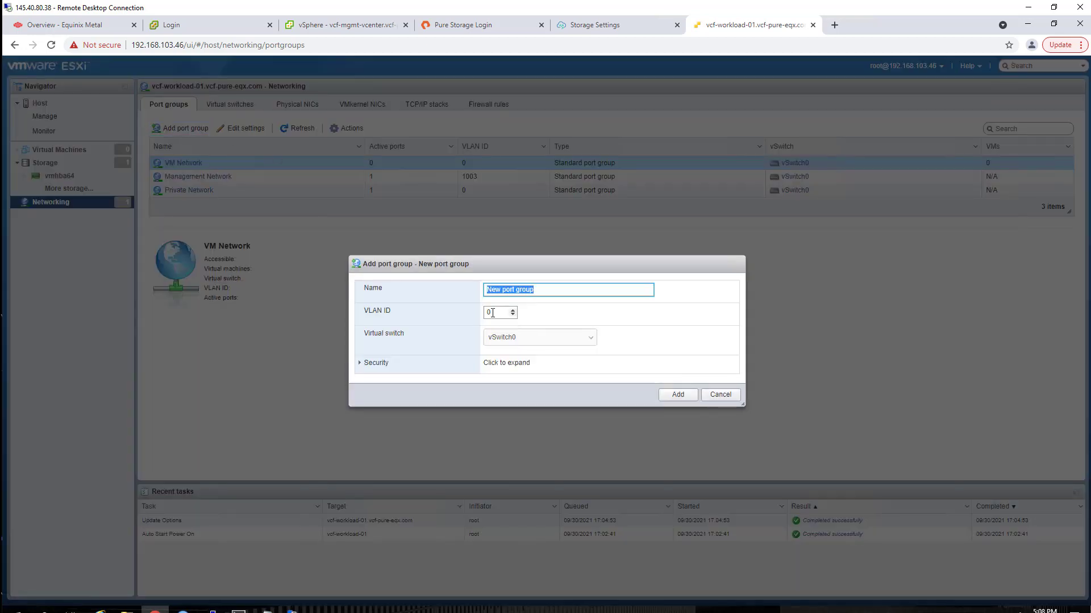
pyautogui.press('Tab')
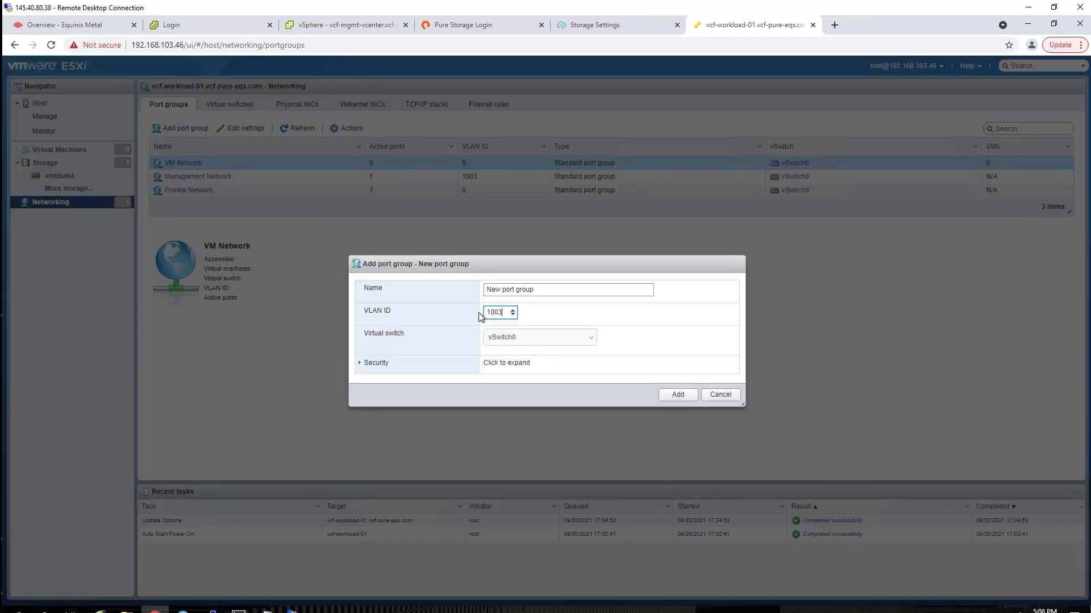
pyautogui.click(714, 394)
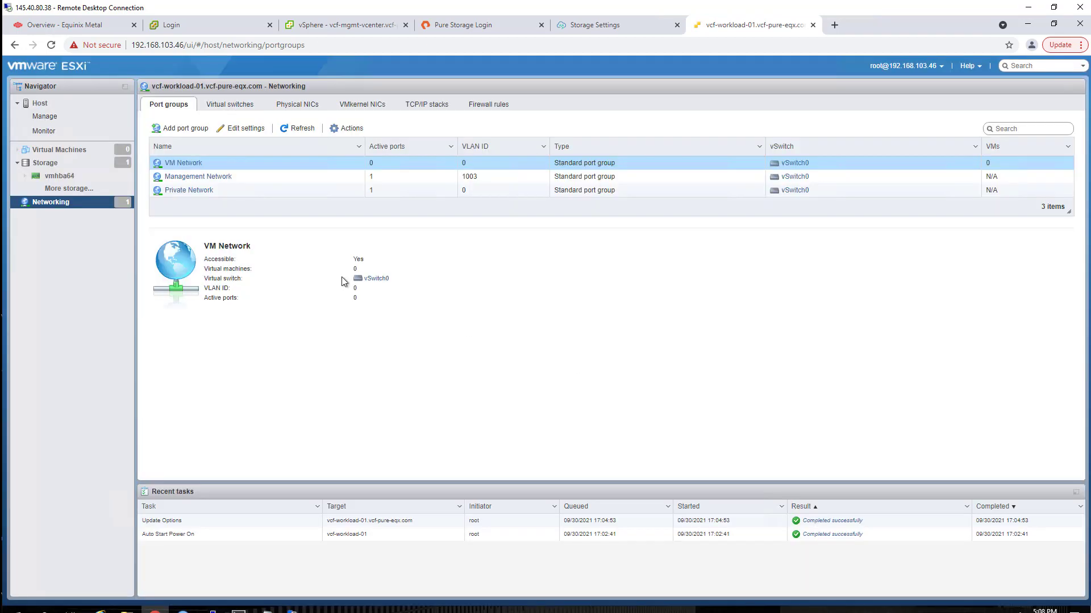
pyautogui.click(246, 128)
pyautogui.click(514, 292)
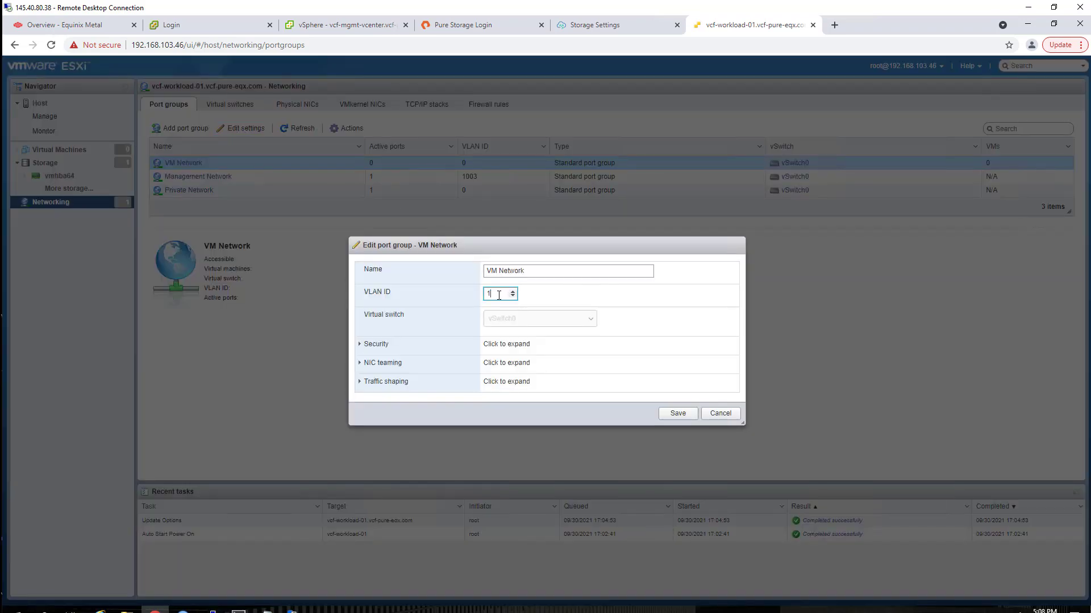
pyautogui.click(676, 413)
# - Remove the vmk1 VMkernel adapter and dismiss the notifications
pyautogui.click(351, 108)
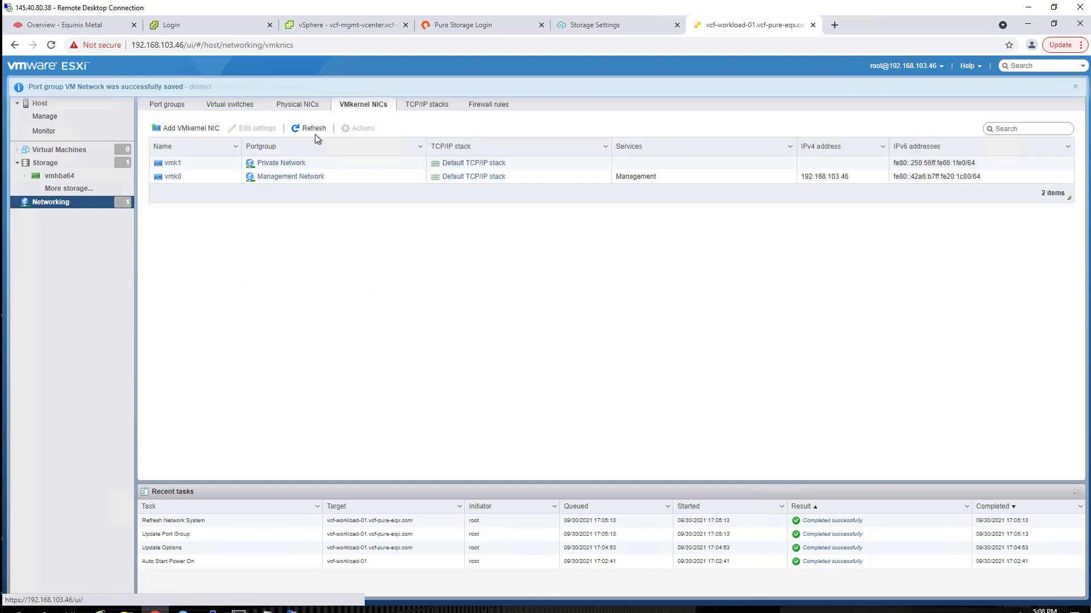
pyautogui.click(343, 164)
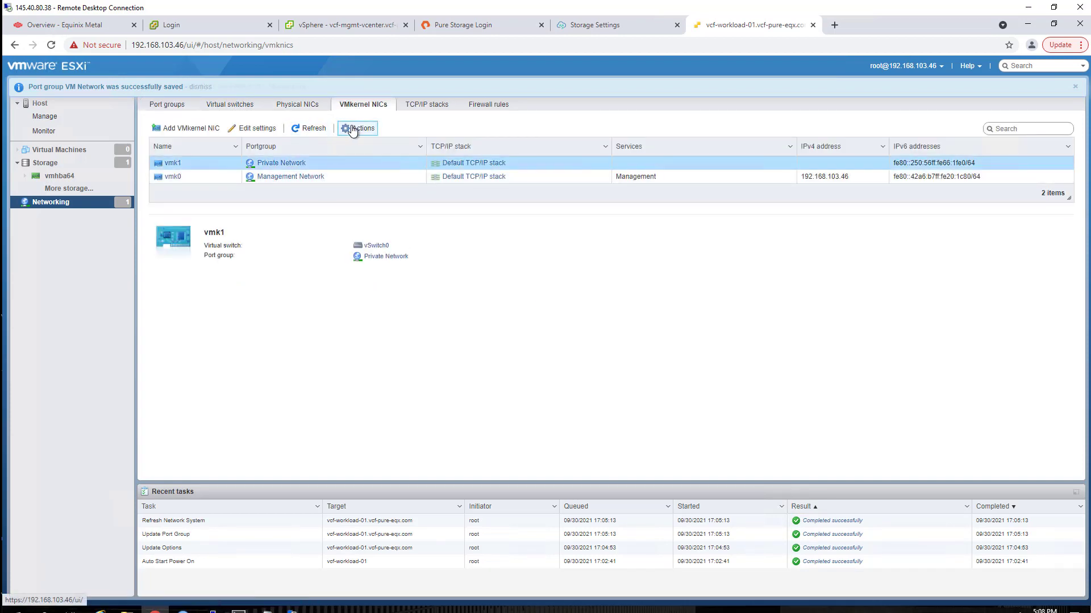
pyautogui.click(357, 128)
pyautogui.click(363, 170)
pyautogui.click(601, 368)
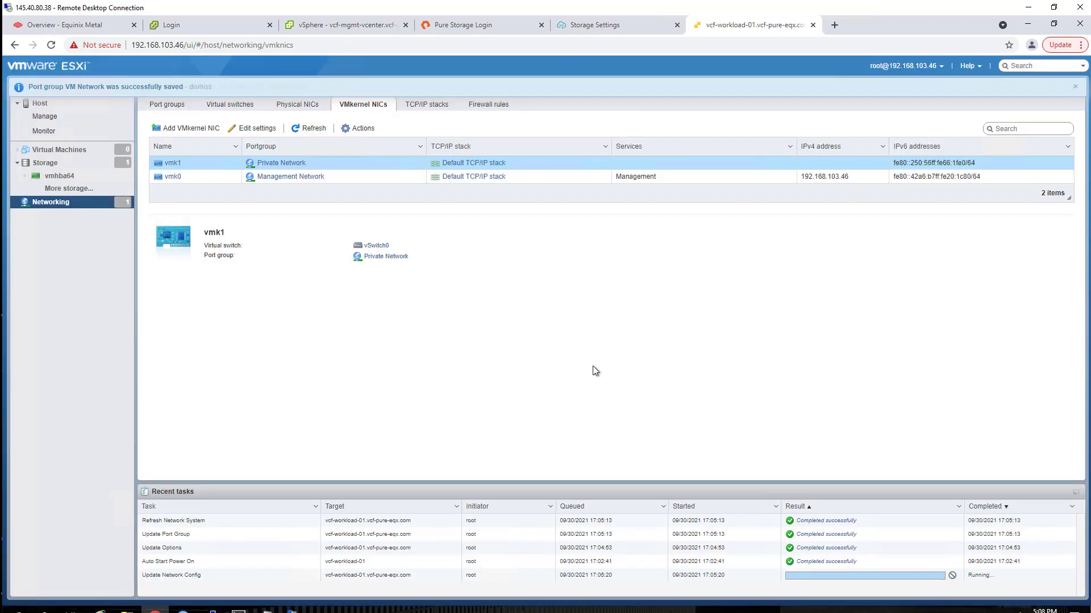
pyautogui.click(1074, 111)
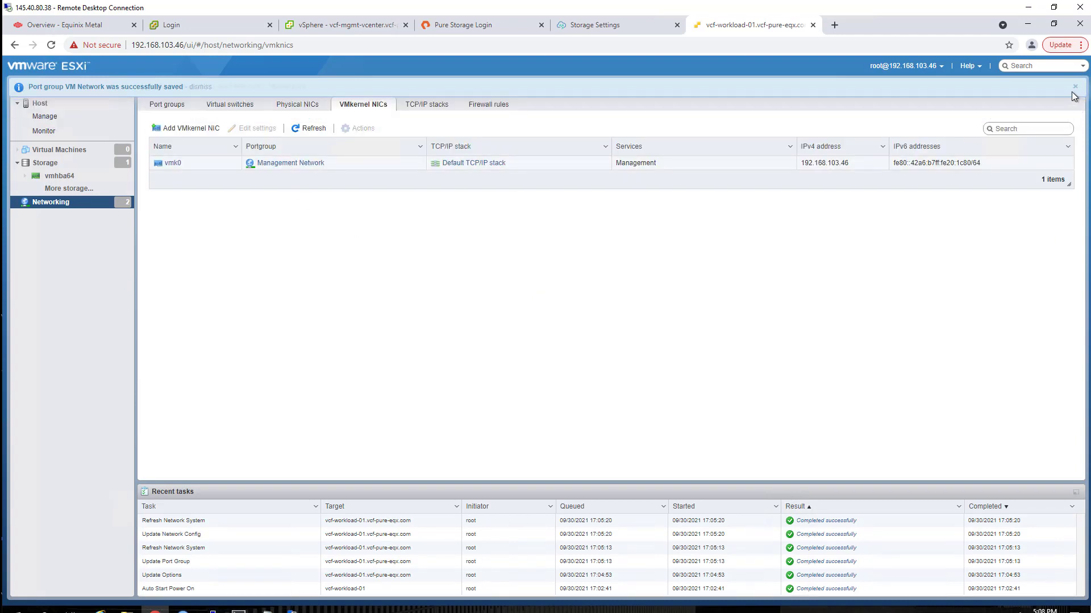
pyautogui.click(1075, 87)
# - Remove the Private Network port group
pyautogui.click(172, 105)
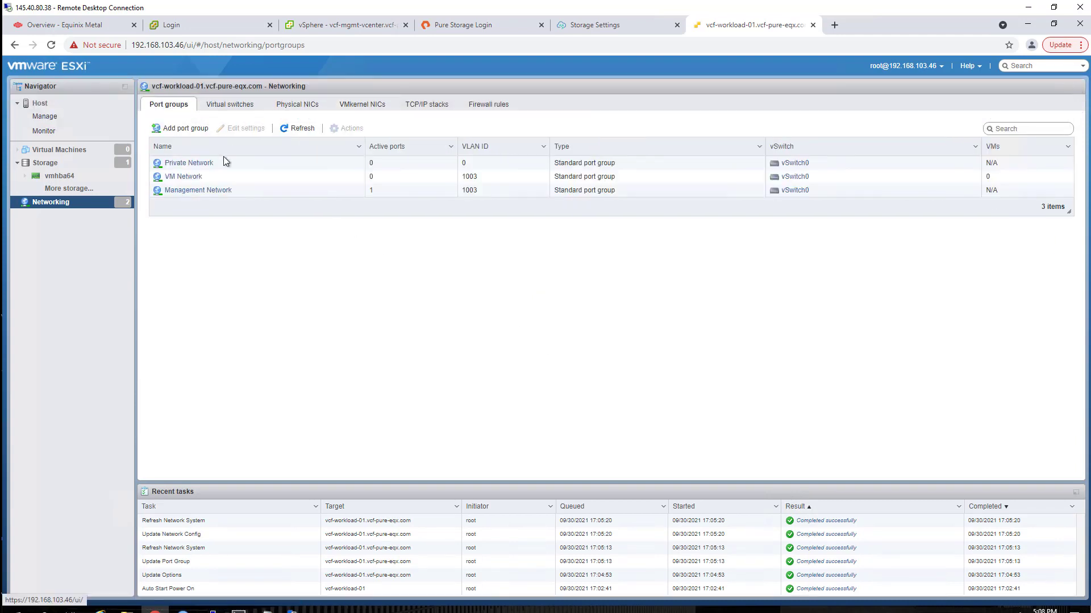
pyautogui.click(225, 162)
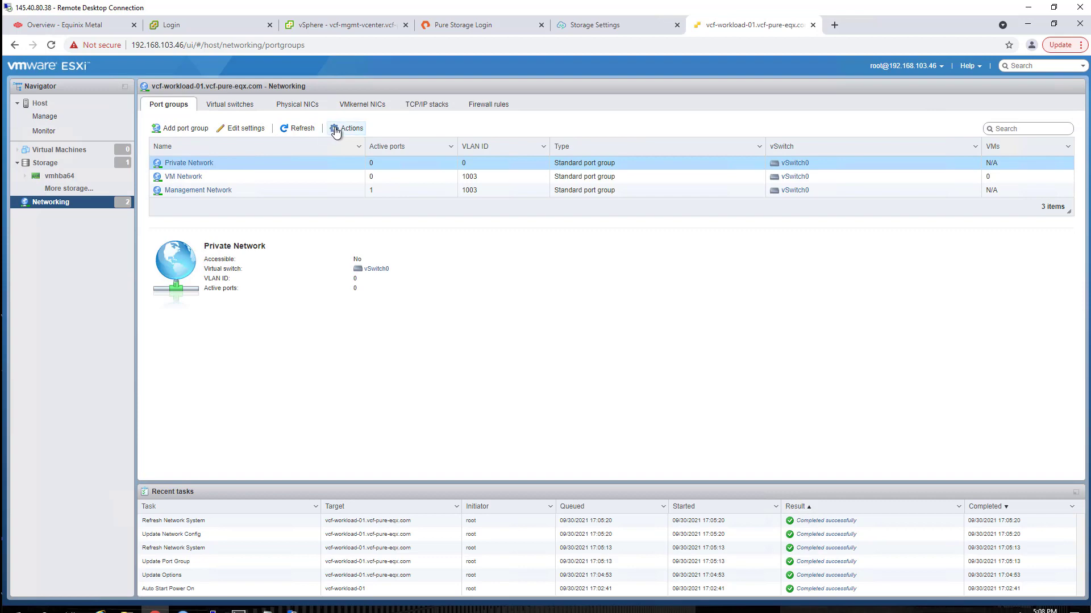
pyautogui.click(348, 128)
pyautogui.click(354, 171)
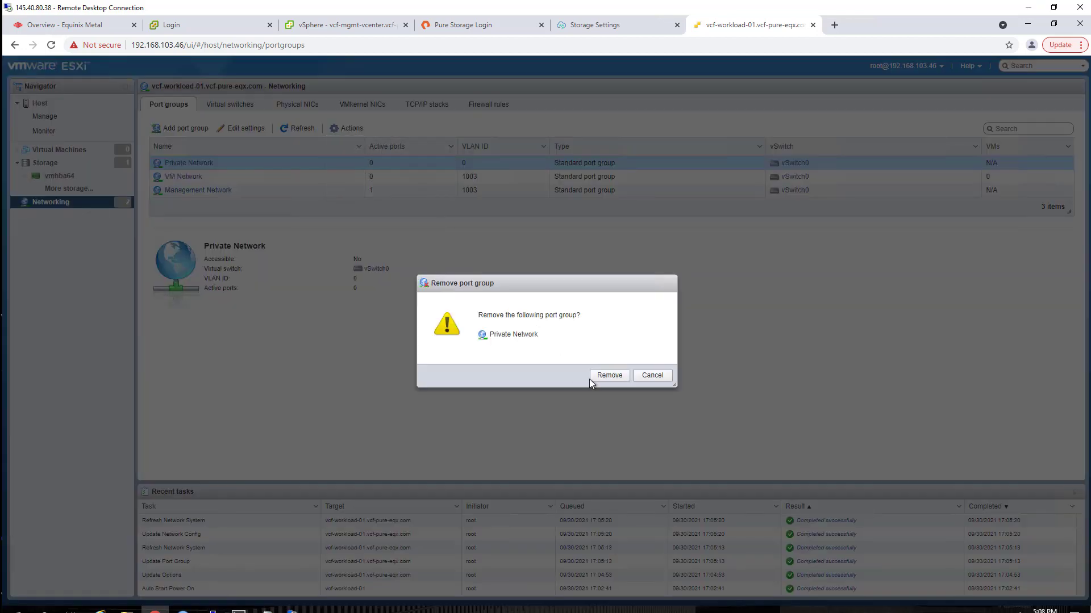
pyautogui.click(609, 376)
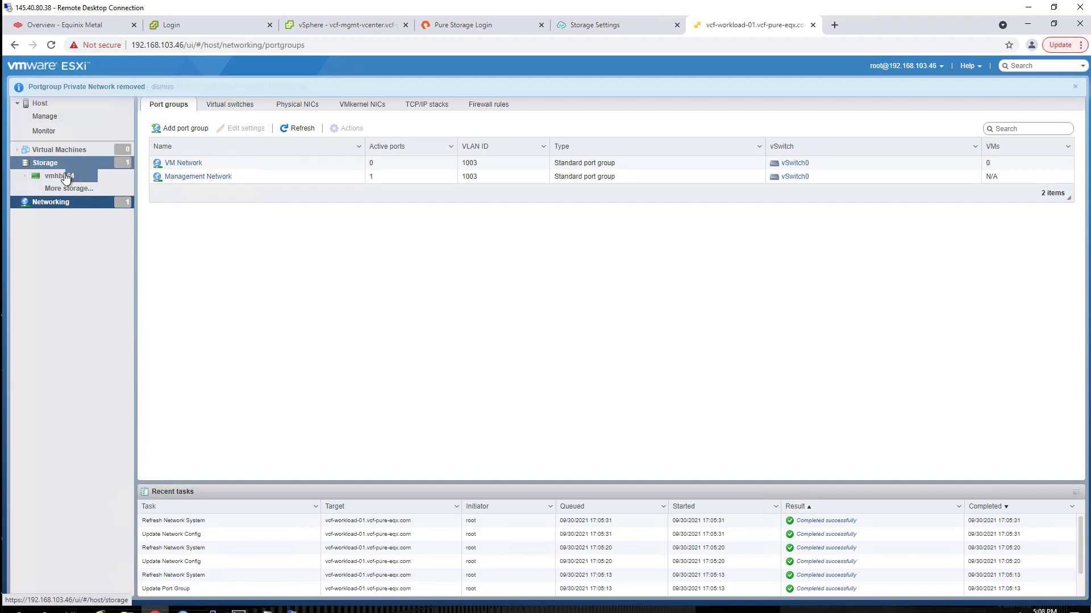
pyautogui.click(66, 120)
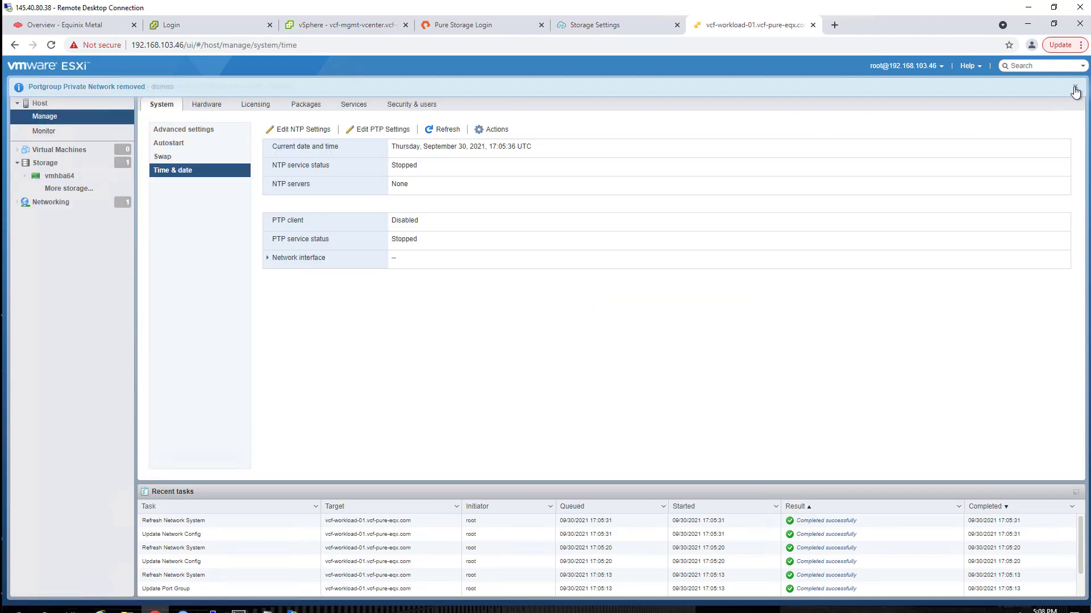
# - Switch the host to NTP with server 192.168.103.2, starting and stopping with the host
pyautogui.click(298, 129)
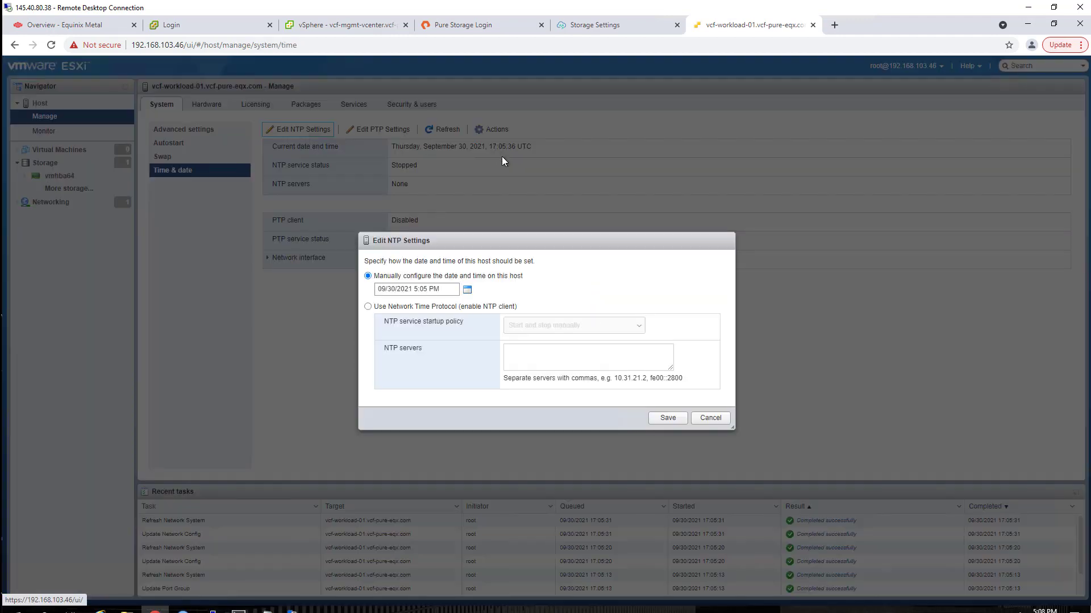
pyautogui.click(367, 307)
pyautogui.click(530, 325)
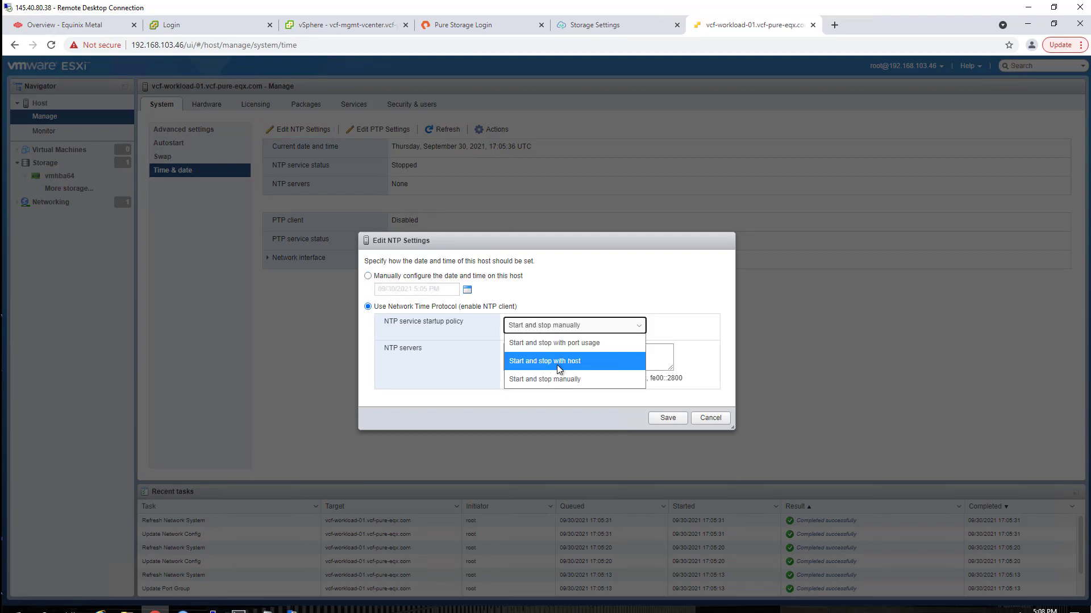
pyautogui.click(570, 359)
pyautogui.click(542, 361)
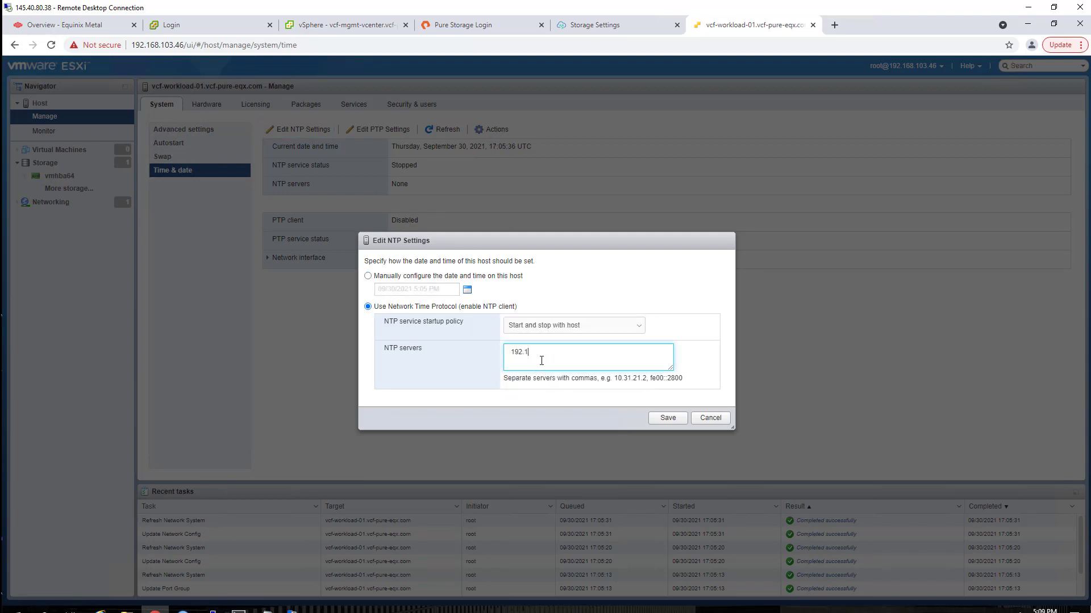
pyautogui.click(668, 418)
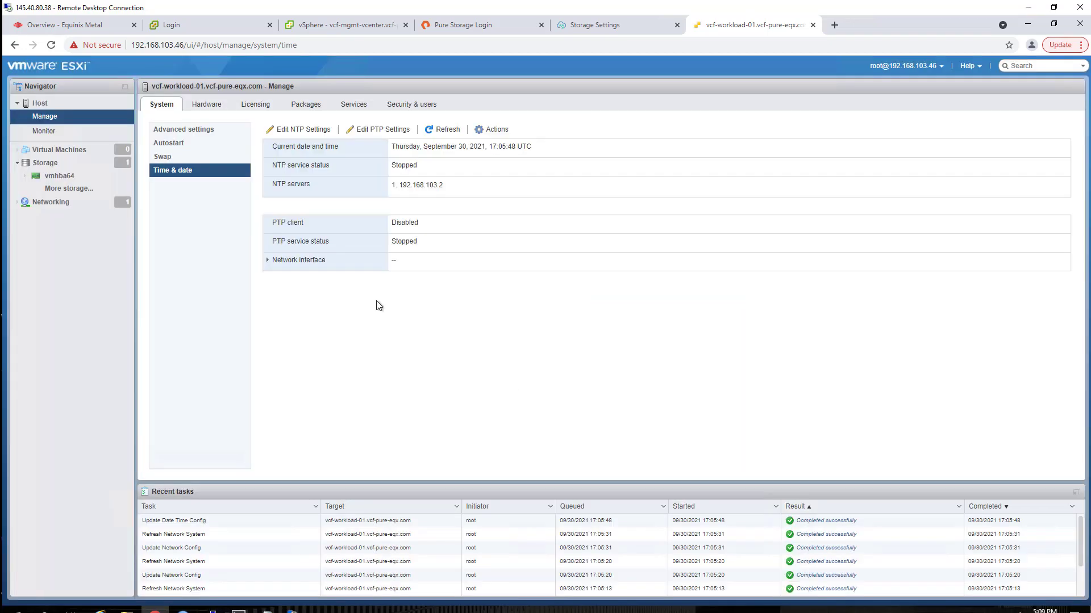
# - Start the NTP Daemon service
pyautogui.click(354, 104)
pyautogui.click(216, 226)
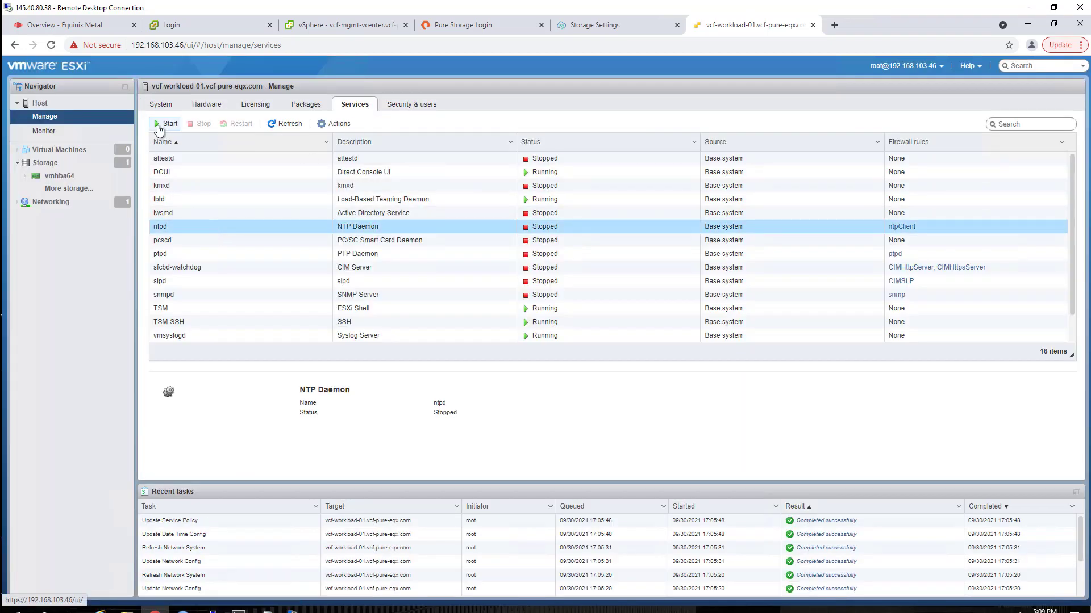
pyautogui.click(159, 126)
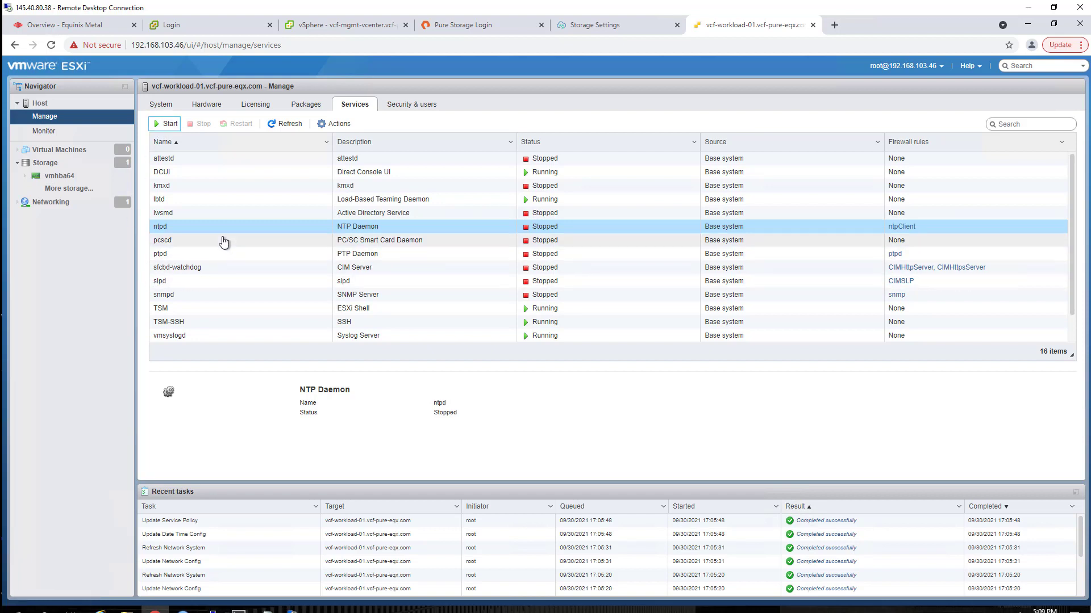
# - Copy the vmhba64 software iSCSI adapter's IQN and return to the Pure Storage login page
pyautogui.click(36, 170)
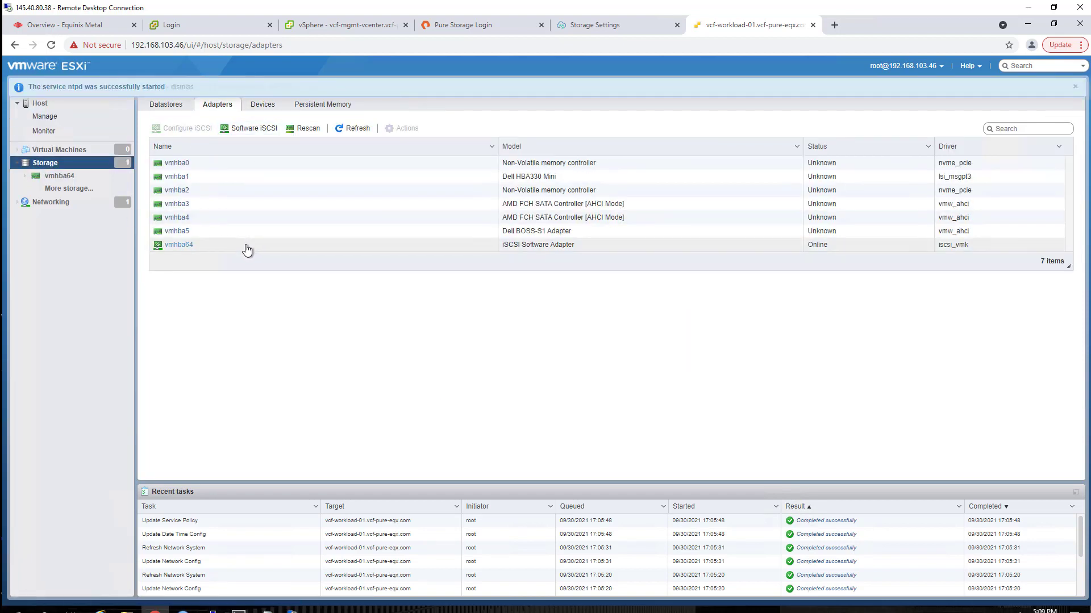
pyautogui.click(245, 130)
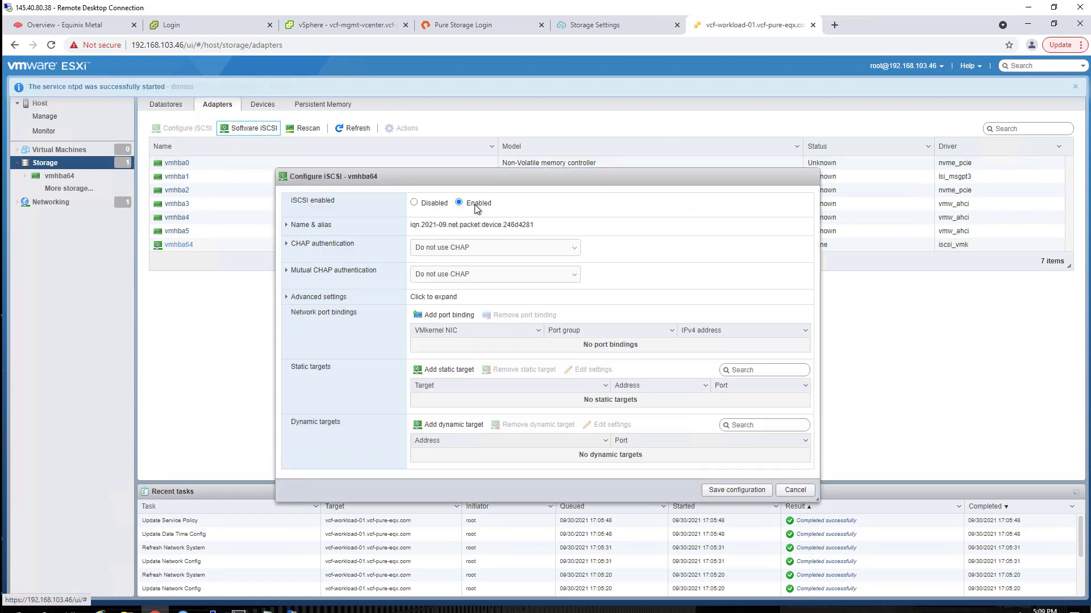
pyautogui.moveTo(534, 225); pyautogui.dragTo(416, 228)
pyautogui.rightClick(422, 226)
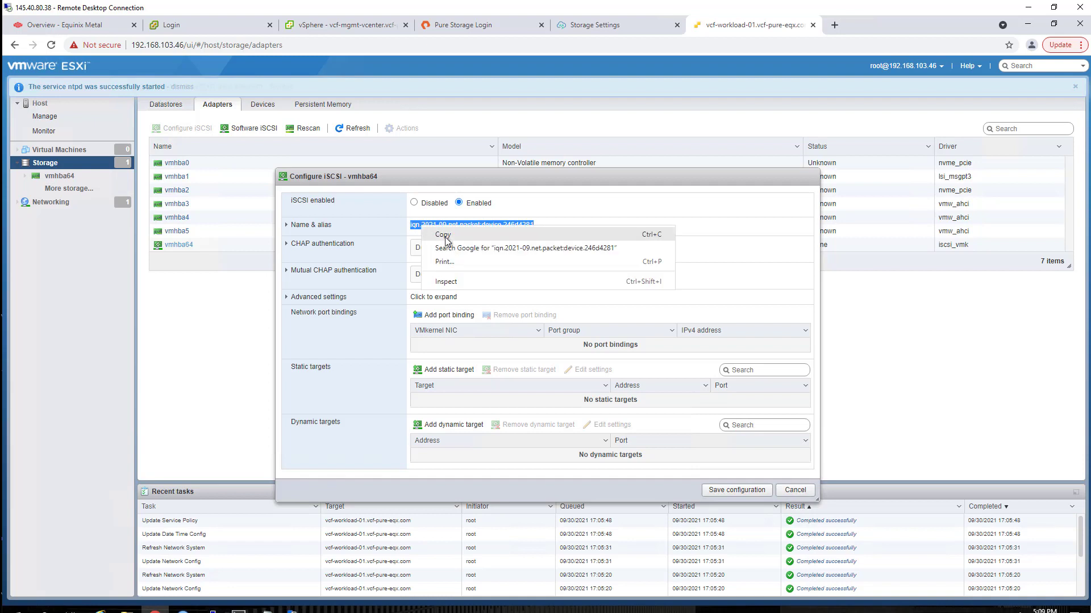
pyautogui.click(443, 234)
pyautogui.click(461, 25)
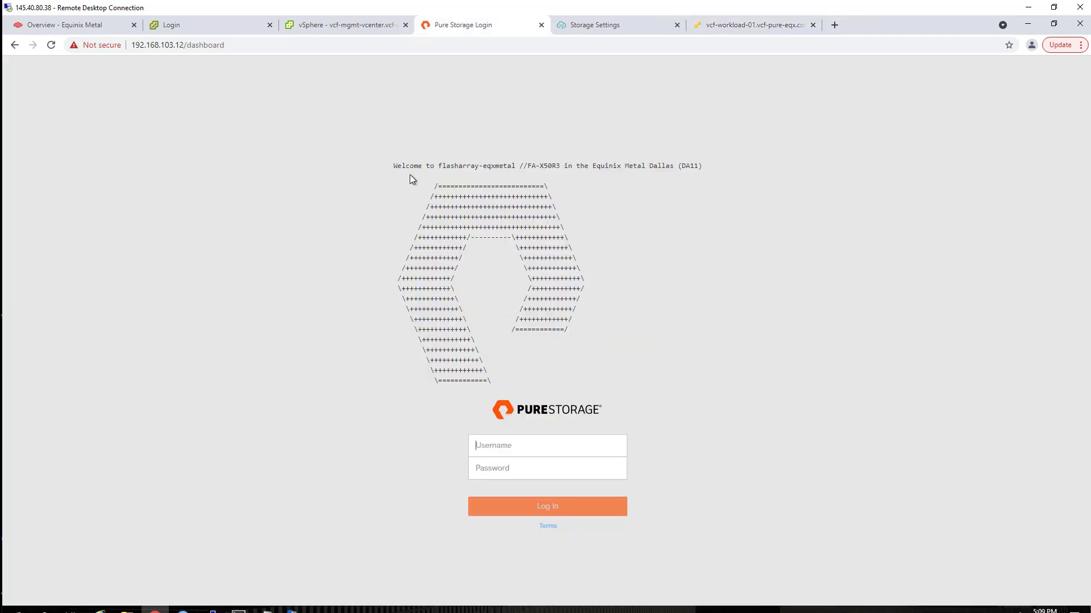
# - Log in to the FlashArray as pureuser with the account password
pyautogui.click(523, 449)
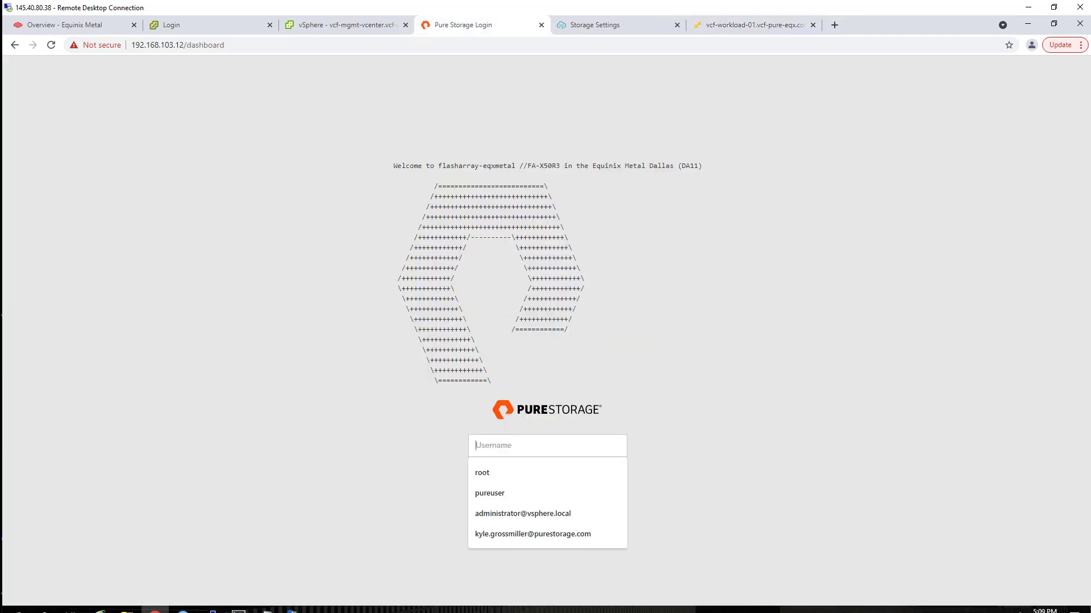
pyautogui.click(553, 447)
pyautogui.write('pureuser')
pyautogui.press('Tab')
pyautogui.write('****')
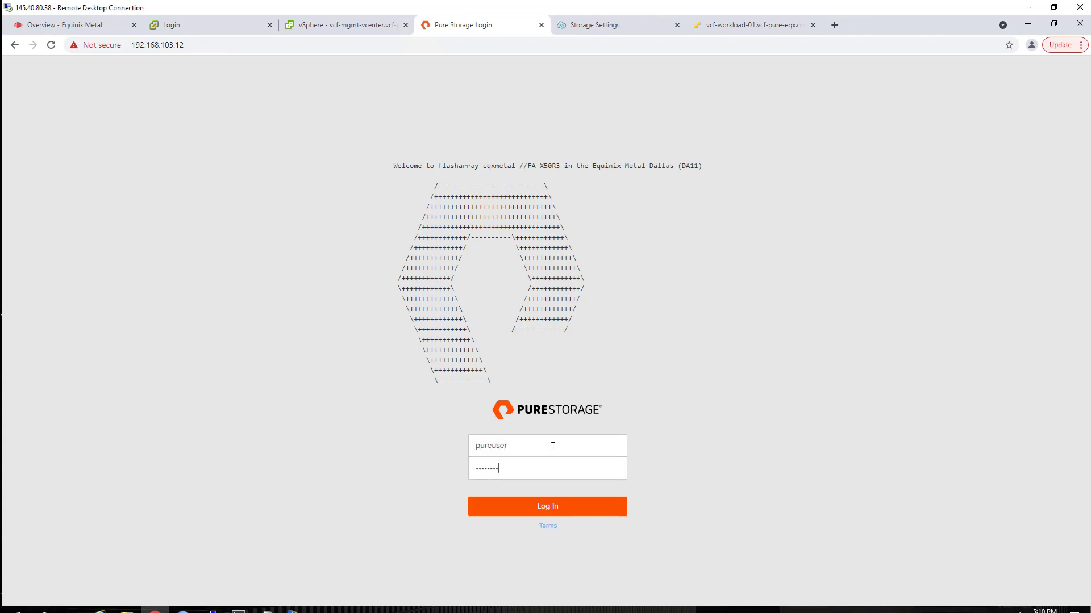
pyautogui.click(528, 507)
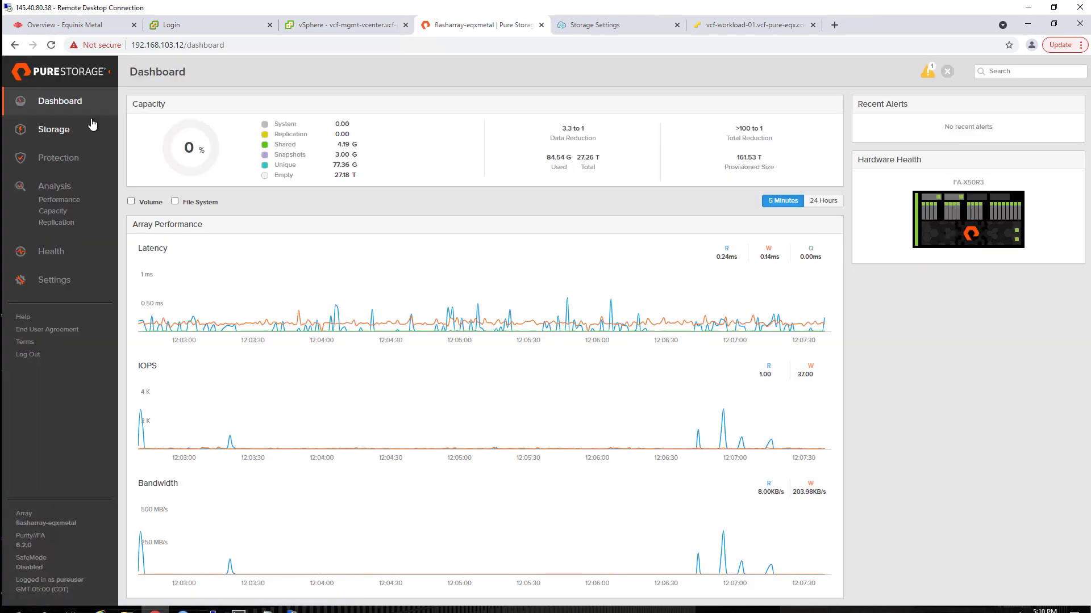
# - Add the copied IQN as an iSCSI host port on host vcf-workload-01
pyautogui.click(31, 129)
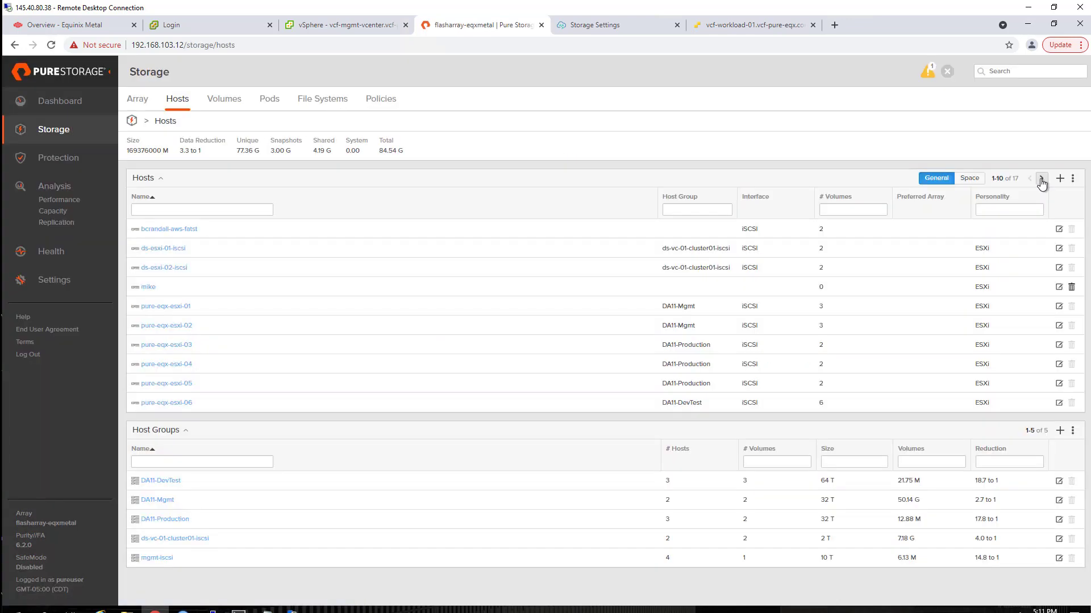
pyautogui.click(1041, 180)
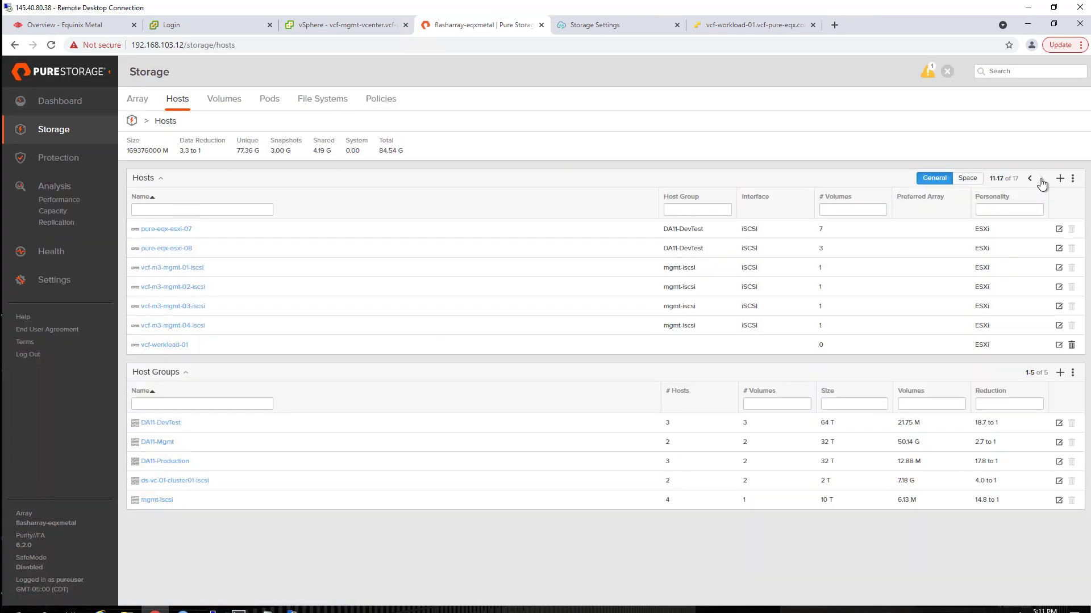
pyautogui.click(166, 346)
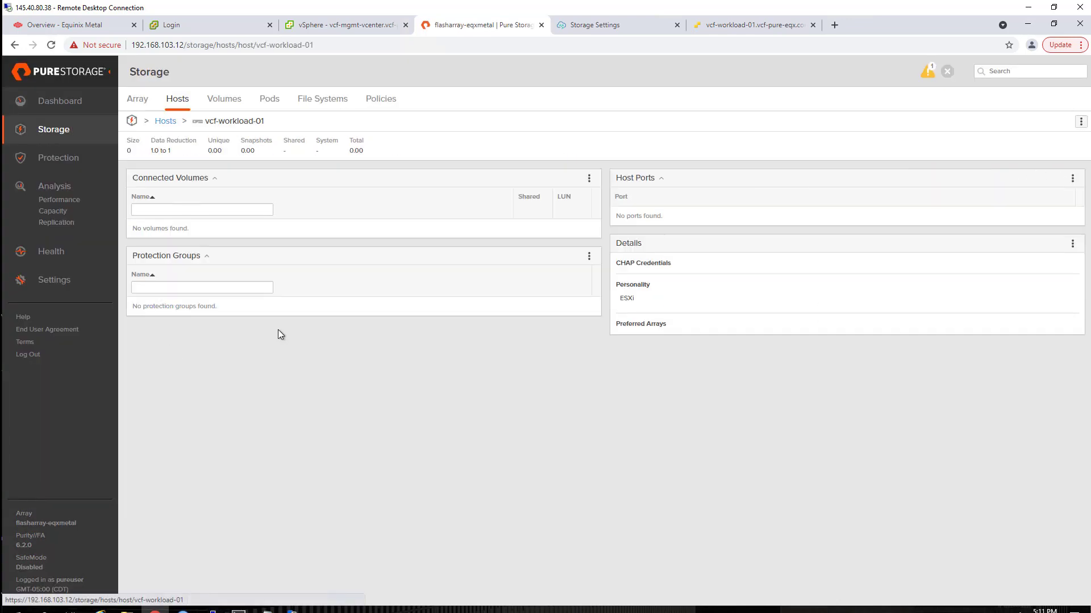
pyautogui.click(1072, 179)
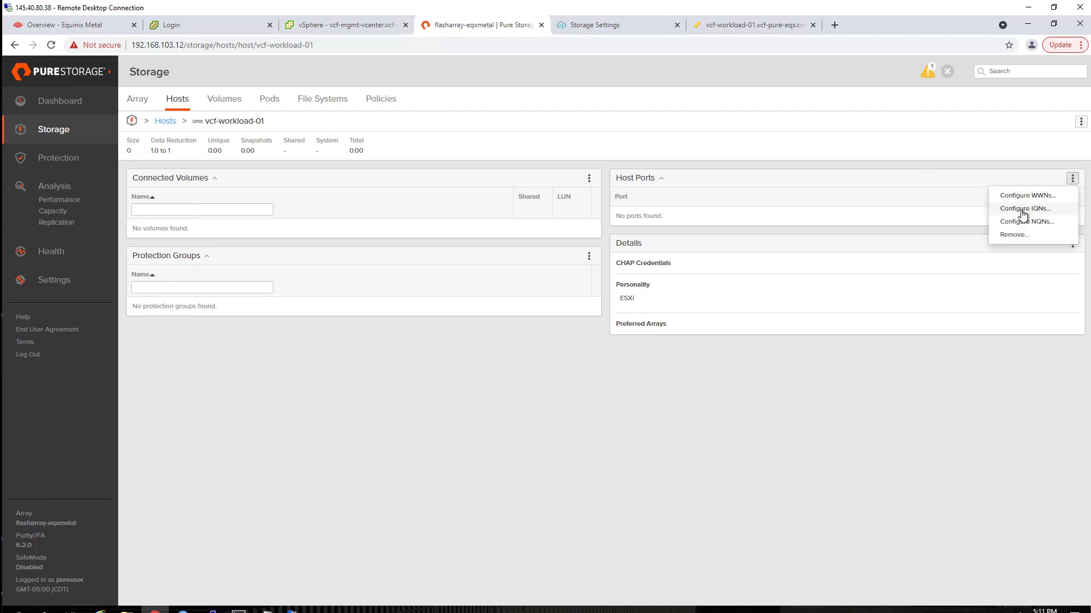
pyautogui.click(1022, 211)
pyautogui.click(544, 122)
pyautogui.hotkey('ctrl', 'v')
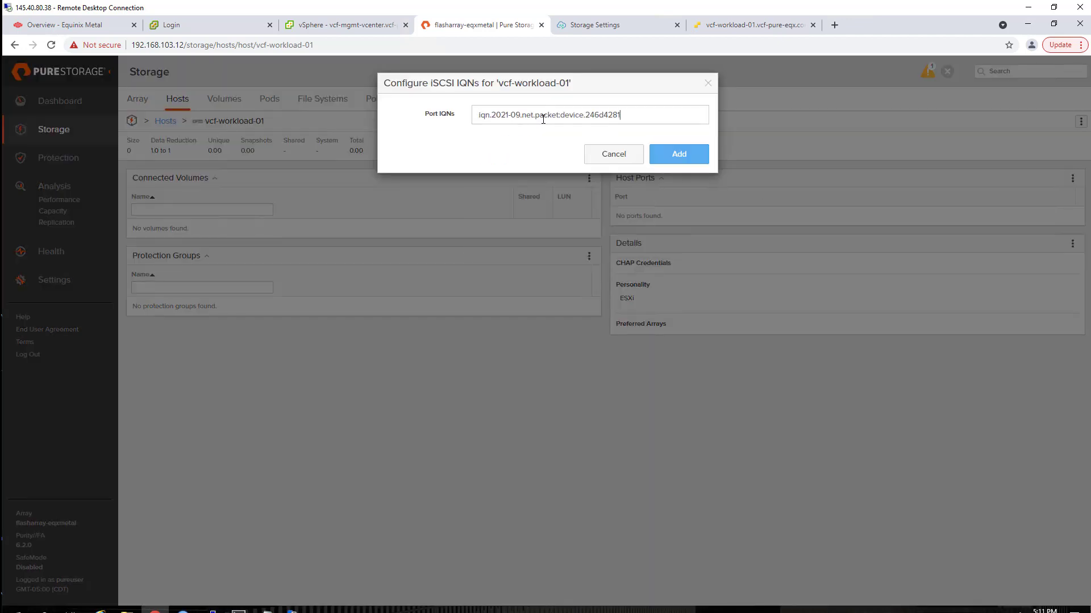
pyautogui.click(680, 154)
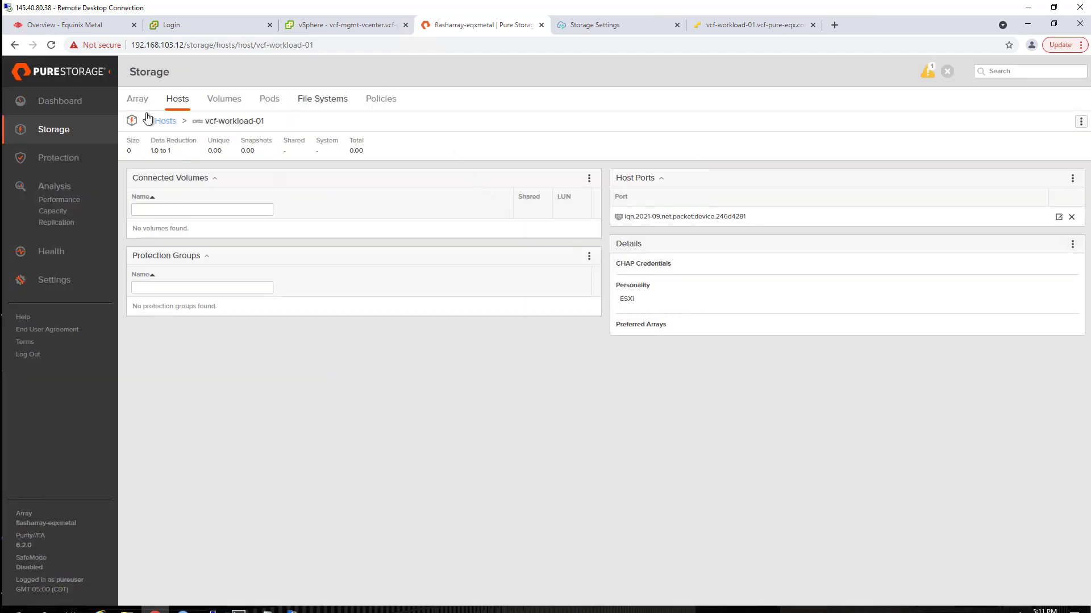
pyautogui.click(50, 278)
# - In Network settings, select vcf-iscsi-a's address 192.168.200.12 and its iscsi service entry
pyautogui.click(207, 102)
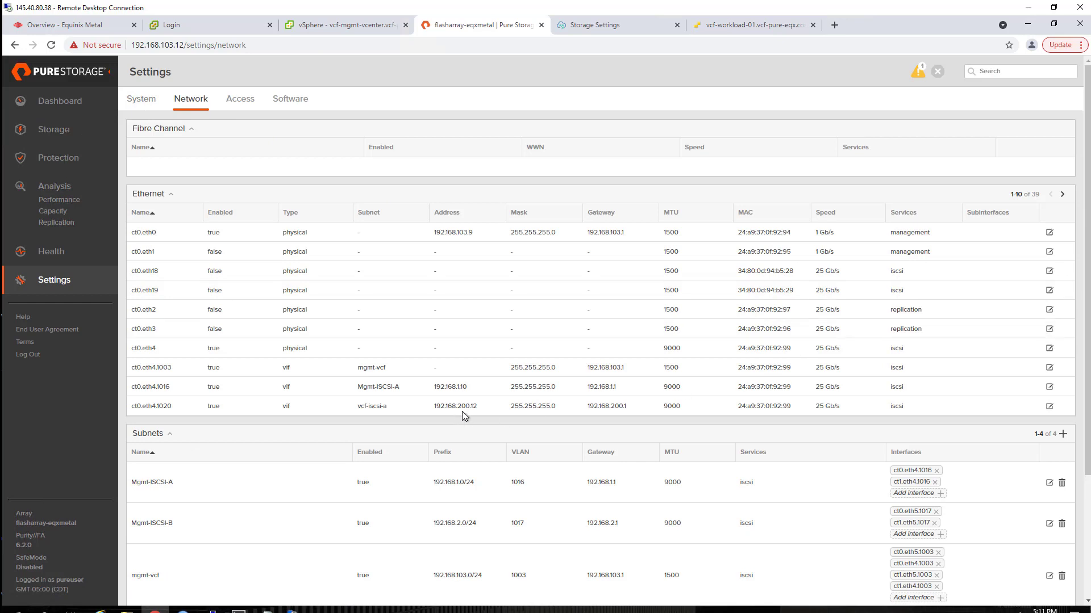
pyautogui.moveTo(477, 408); pyautogui.dragTo(441, 409)
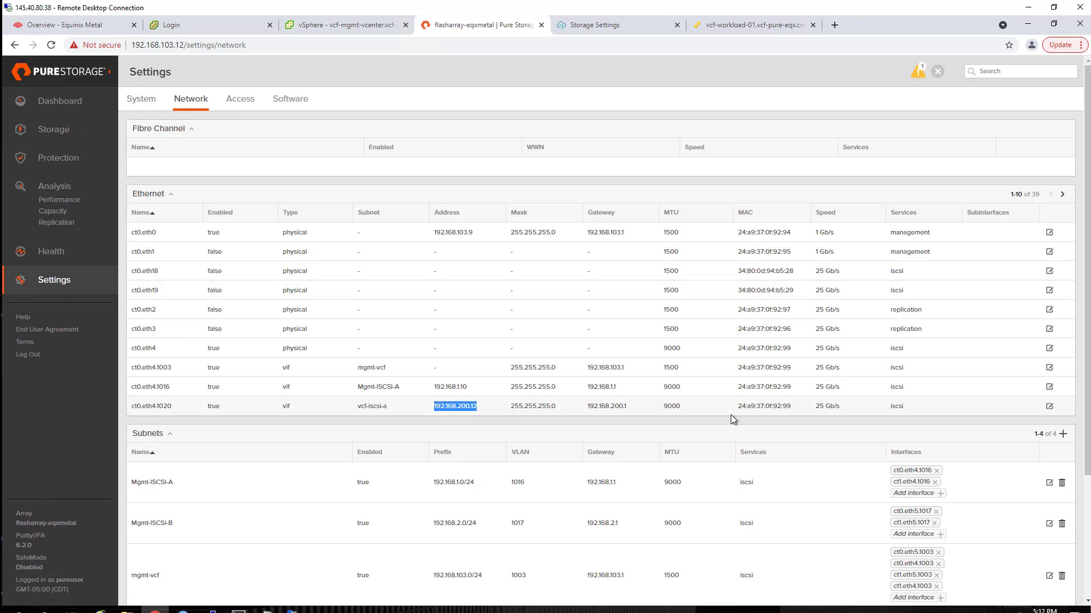
pyautogui.moveTo(905, 411); pyautogui.dragTo(888, 406)
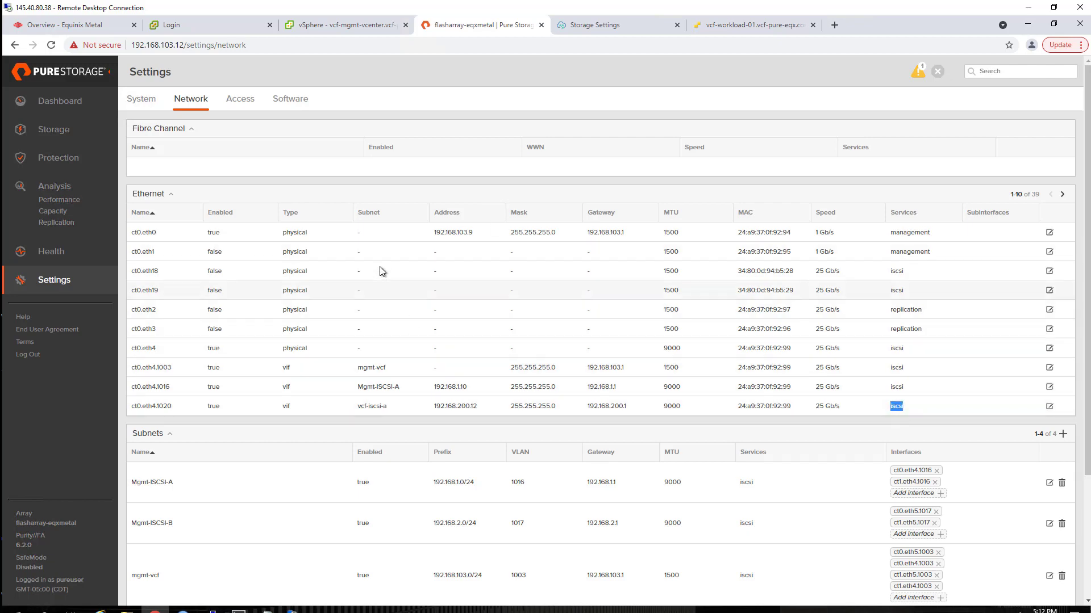
# - Add 192.168.200.12 as a dynamic iSCSI target on vmhba64
pyautogui.click(740, 25)
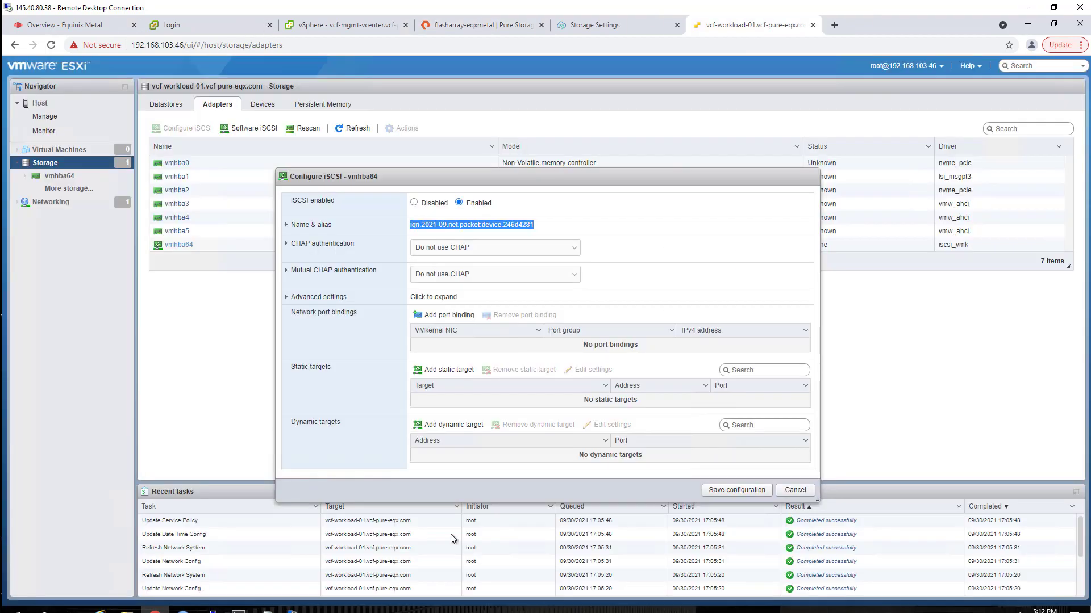
pyautogui.click(439, 426)
pyautogui.click(461, 456)
pyautogui.write('19')
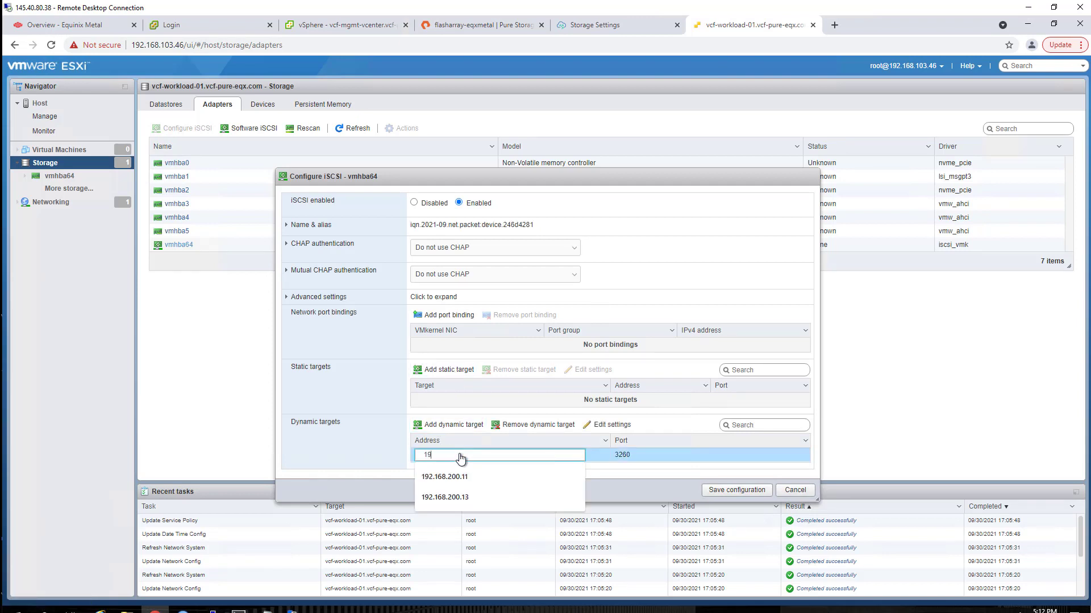
pyautogui.write('2.168.200.12')
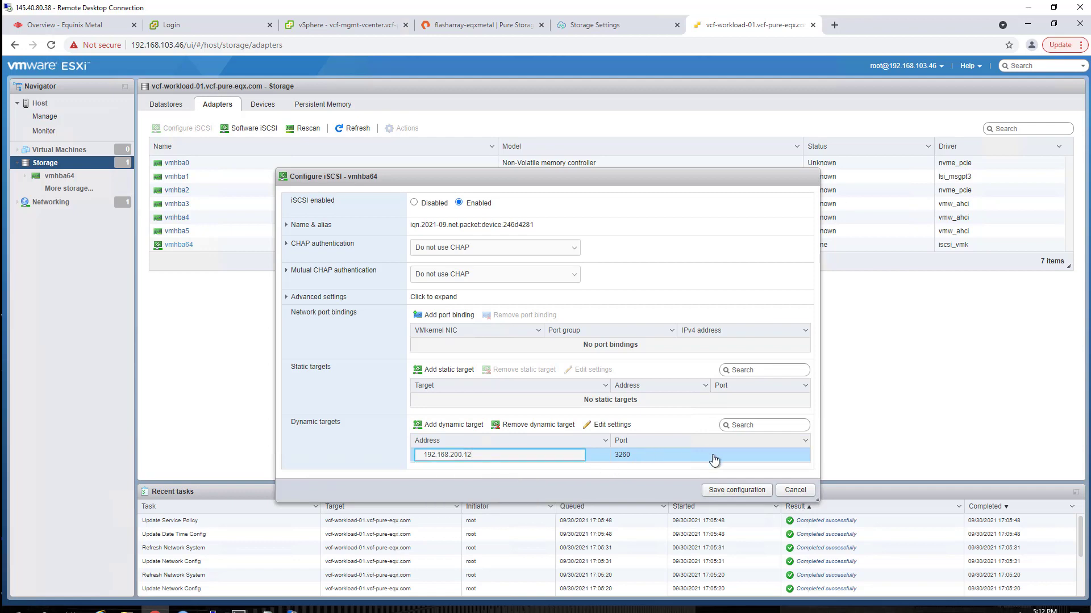
# - Give the target LoginTimeout 30 and DelayedAck off, then save the iSCSI configuration
pyautogui.click(615, 425)
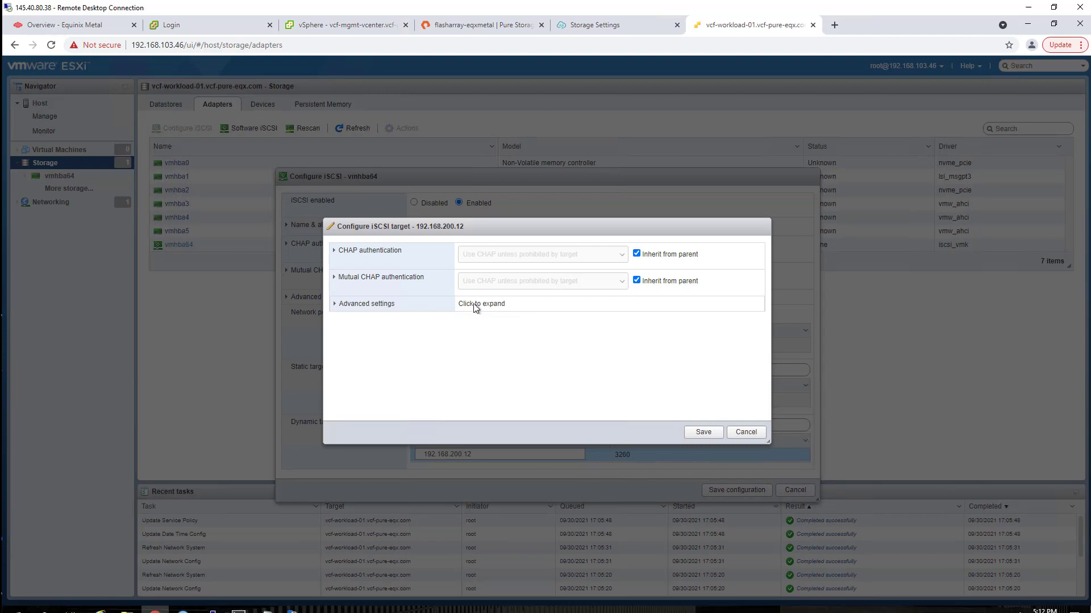
pyautogui.click(339, 305)
pyautogui.scroll(-3, 496, 340)
pyautogui.scroll(-2, 560, 337)
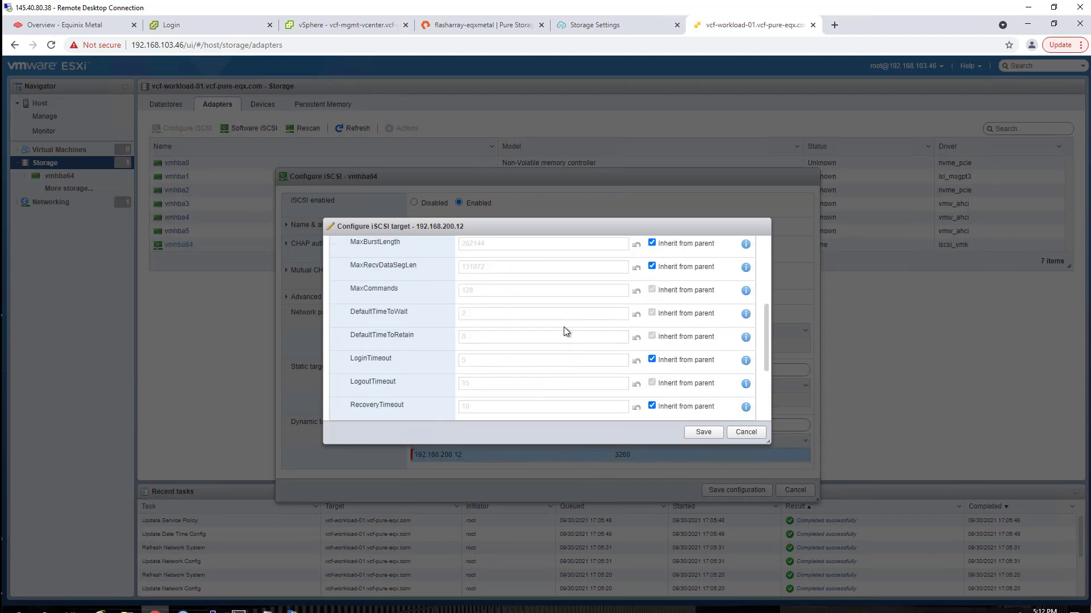
pyautogui.click(652, 302)
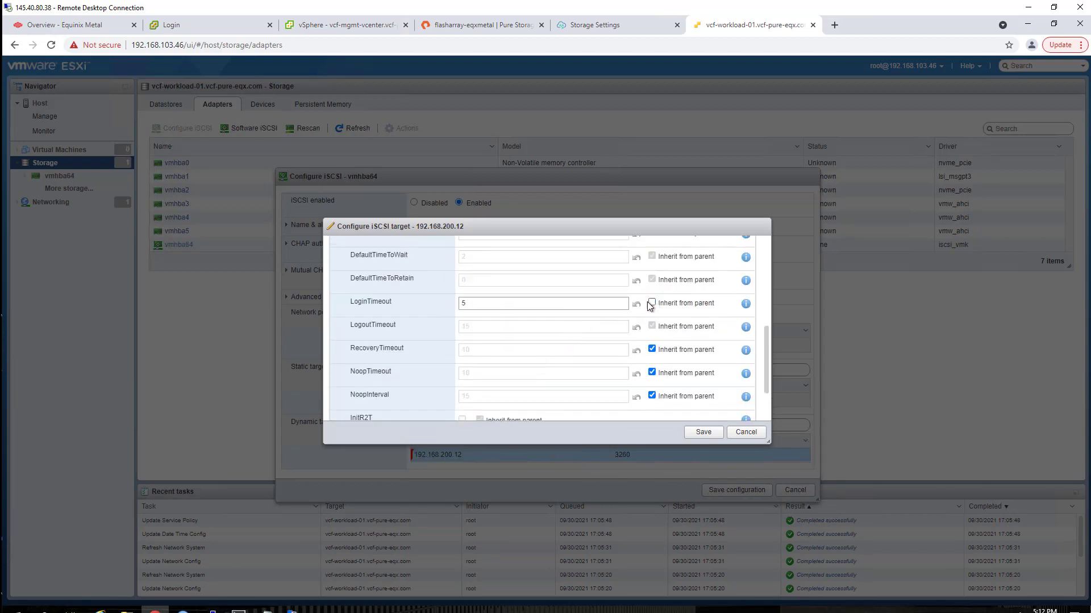
pyautogui.click(477, 303)
pyautogui.press('BackSpace')
pyautogui.write('30')
pyautogui.scroll(-2, 563, 341)
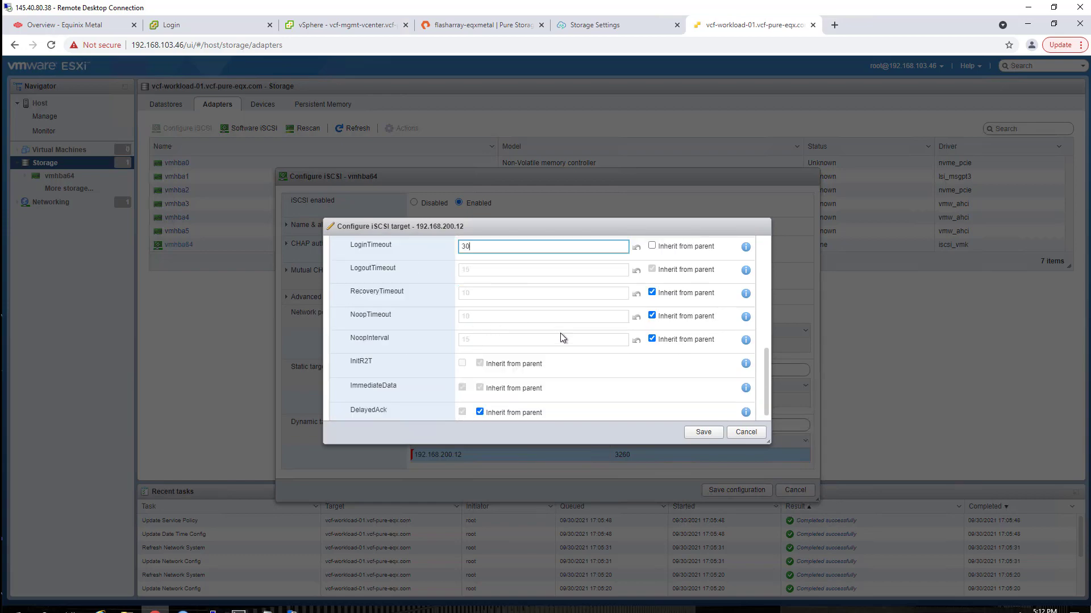
pyautogui.click(480, 407)
pyautogui.click(462, 405)
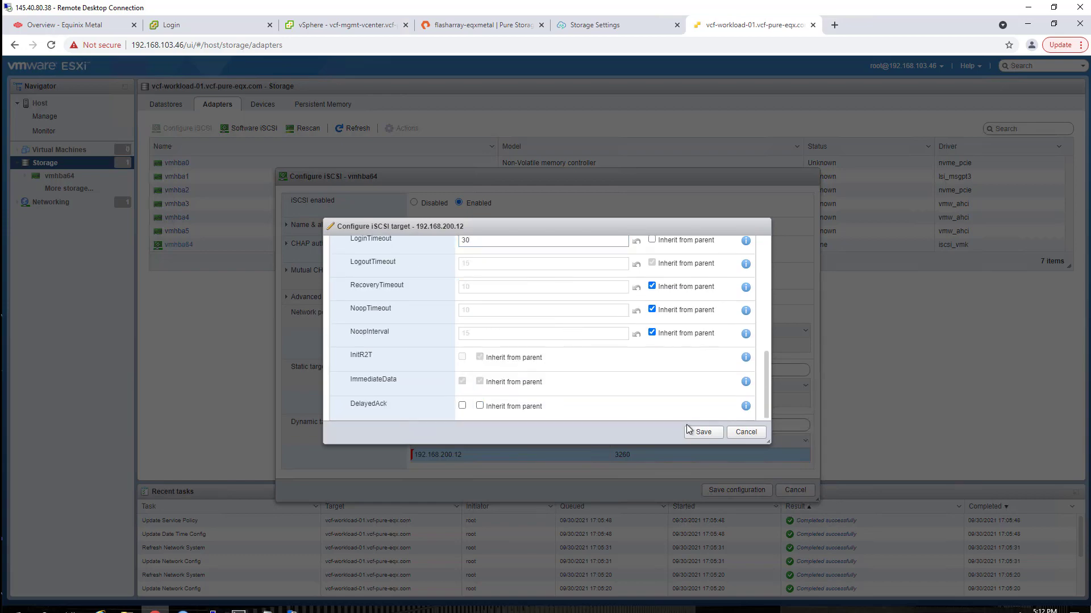
pyautogui.click(703, 432)
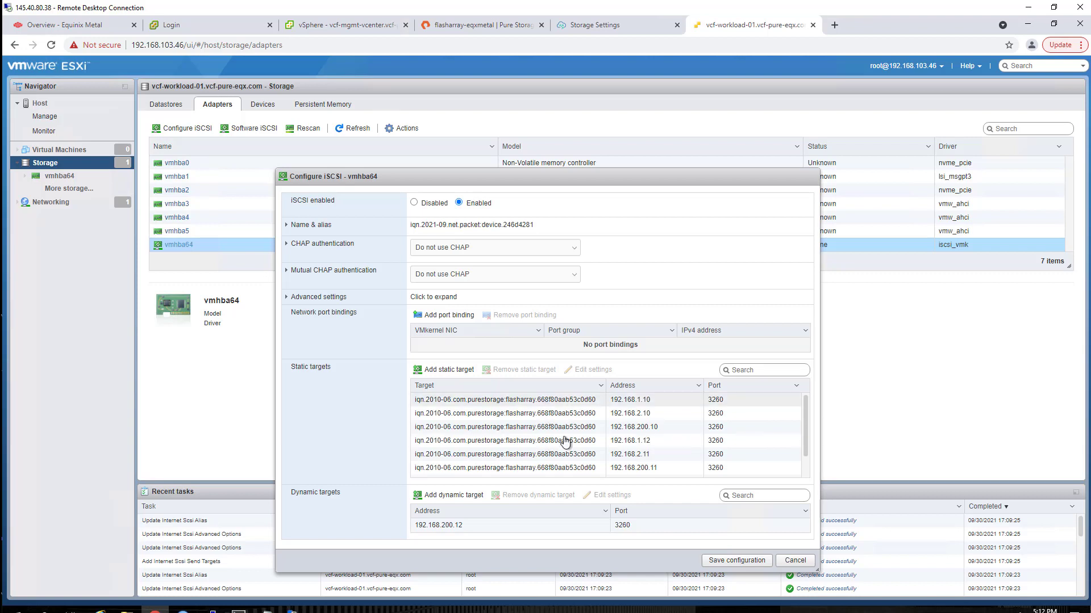
pyautogui.click(796, 561)
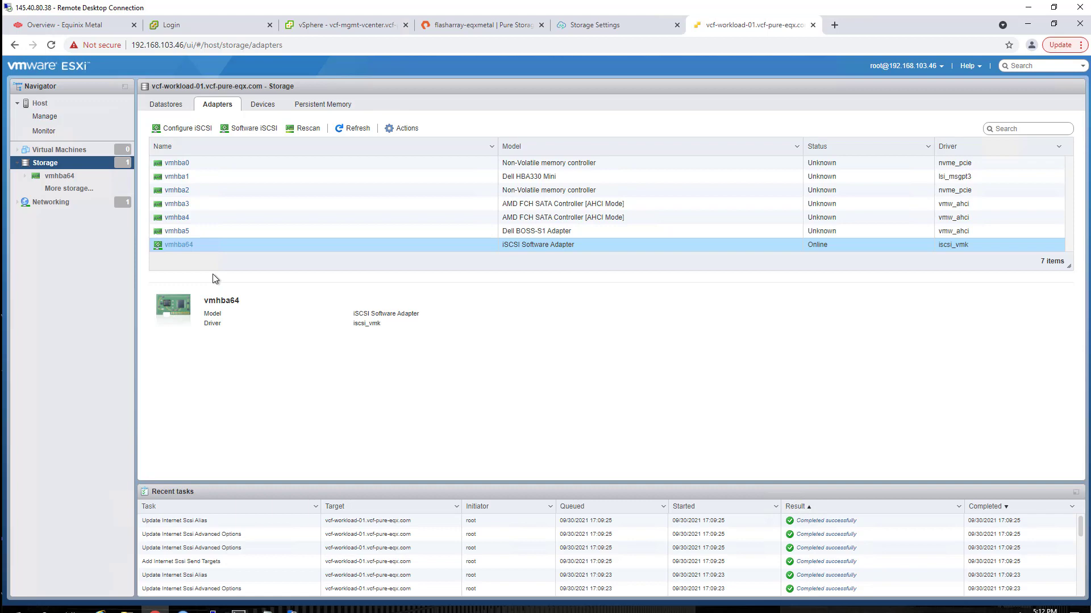
# - Create a host group named vcf-wld1
pyautogui.click(489, 26)
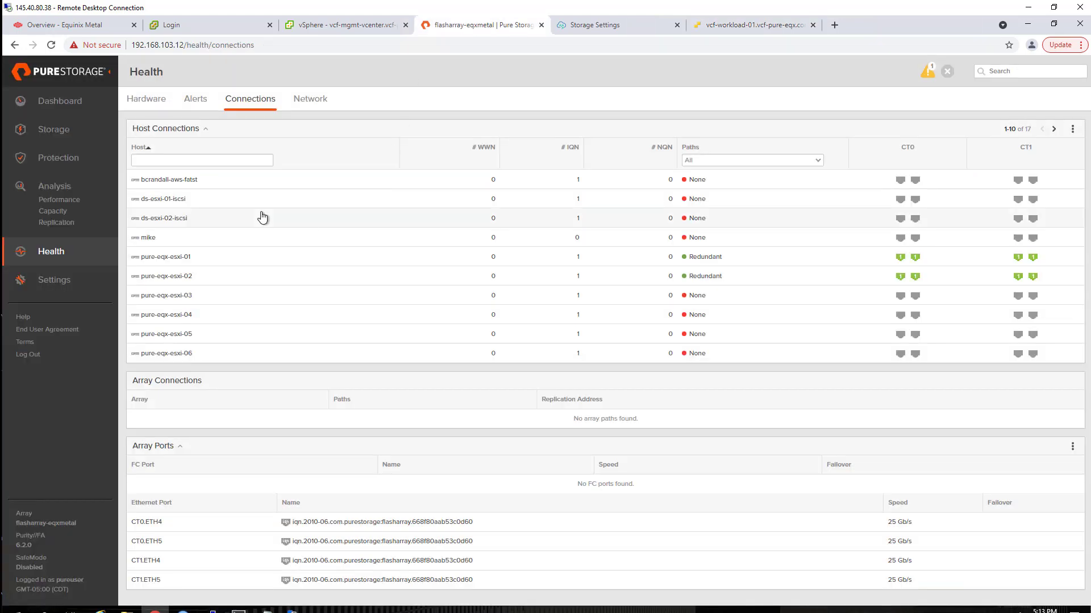
pyautogui.click(53, 130)
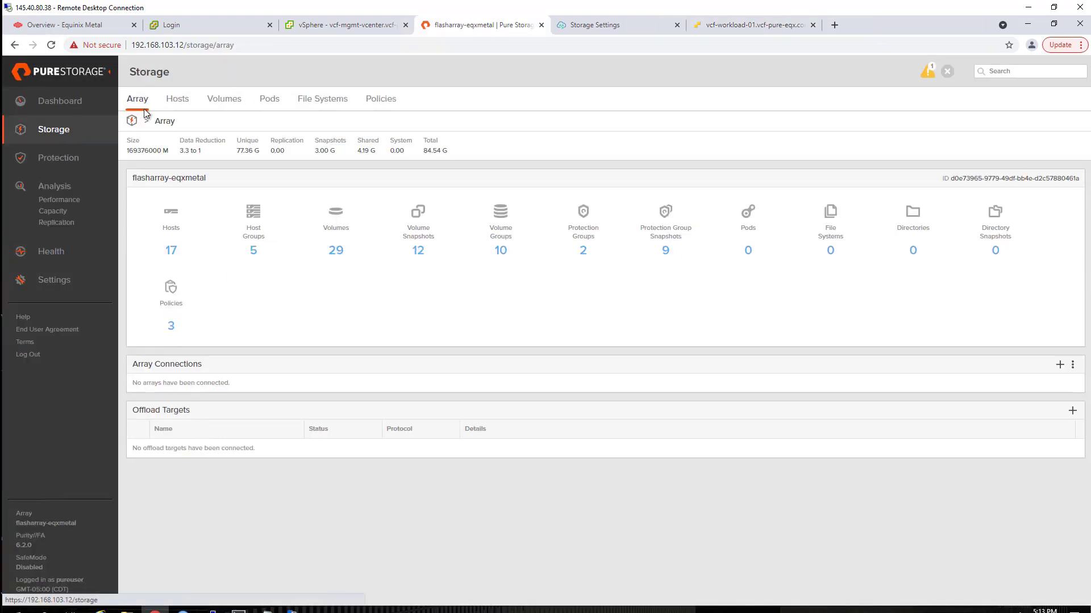
pyautogui.click(176, 100)
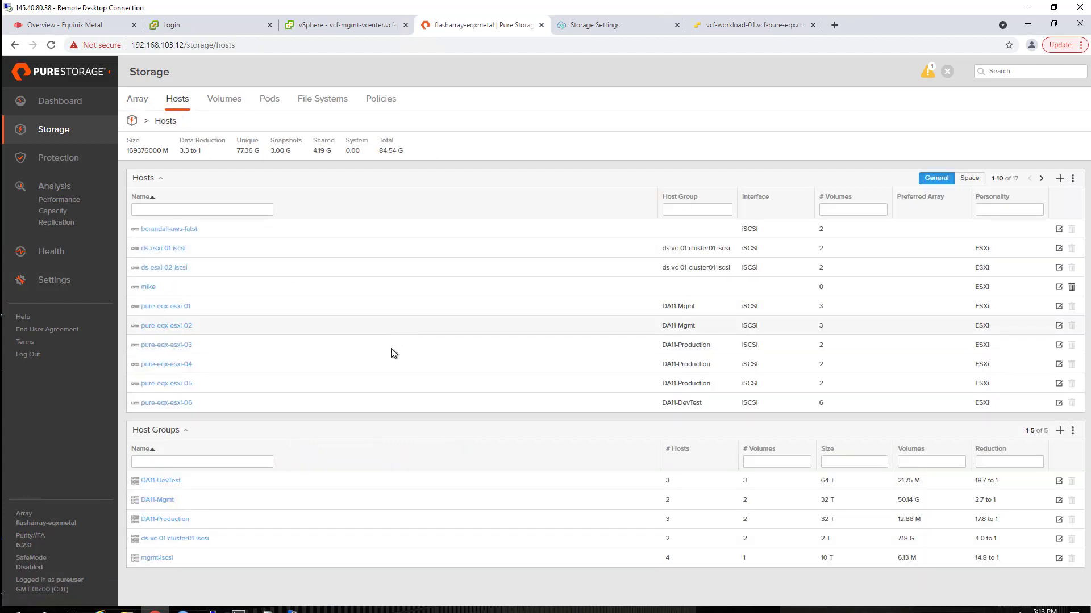
pyautogui.click(1059, 431)
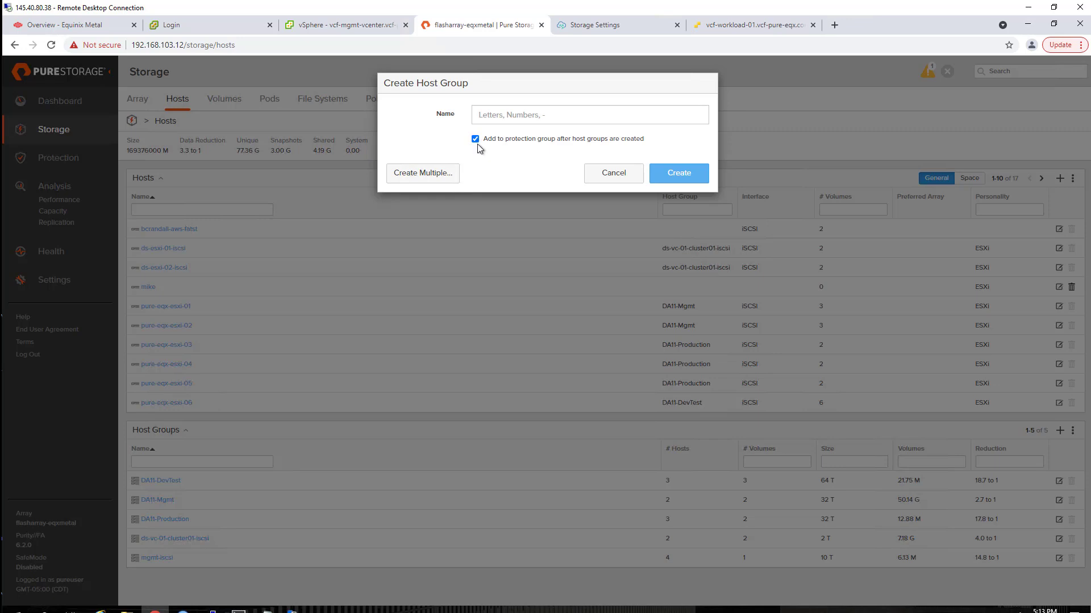
pyautogui.click(480, 116)
pyautogui.write('vcf-wld1')
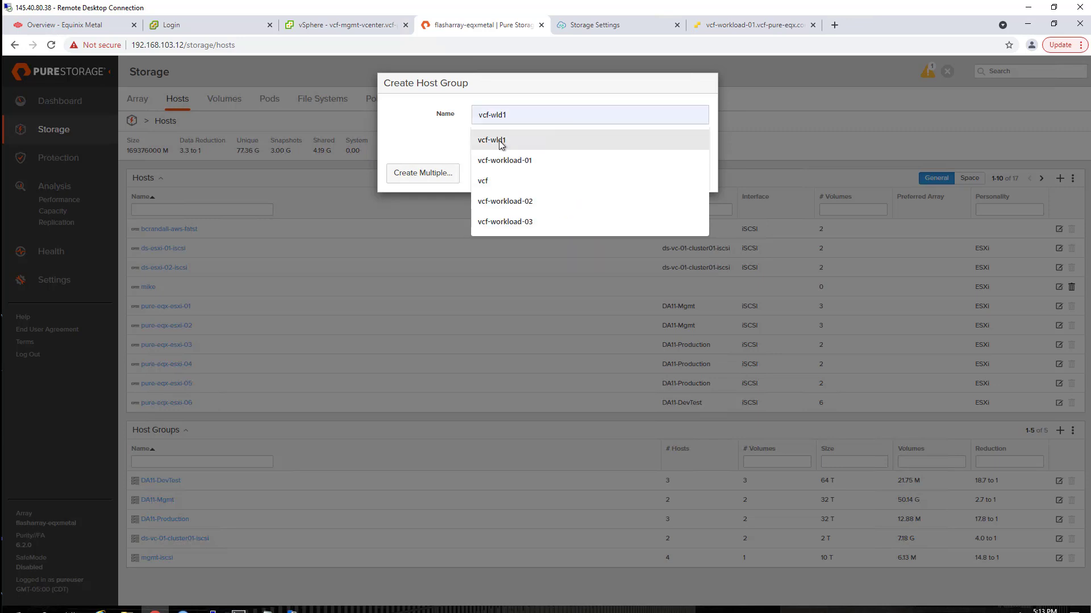
pyautogui.click(499, 140)
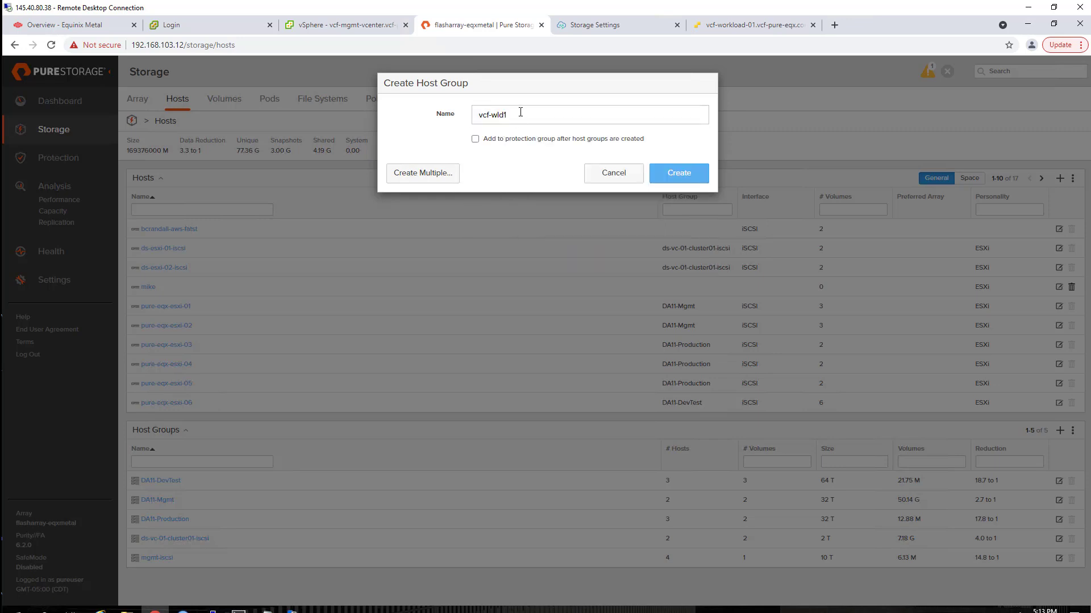
pyautogui.click(671, 173)
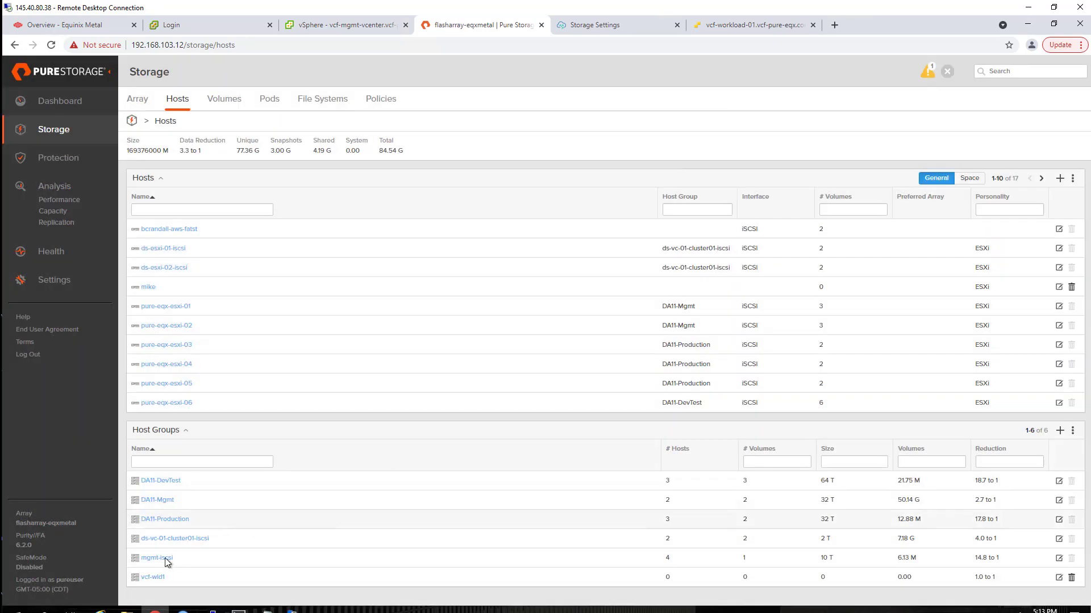
# - Add host vcf-workload-01 as a member of vcf-wld1
pyautogui.click(151, 578)
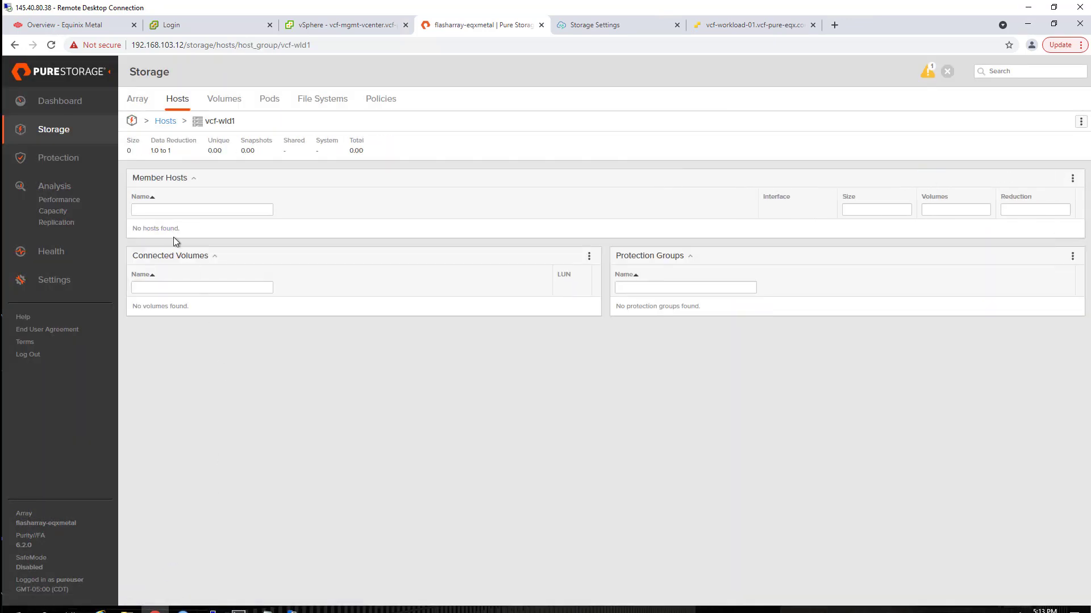
pyautogui.click(1074, 180)
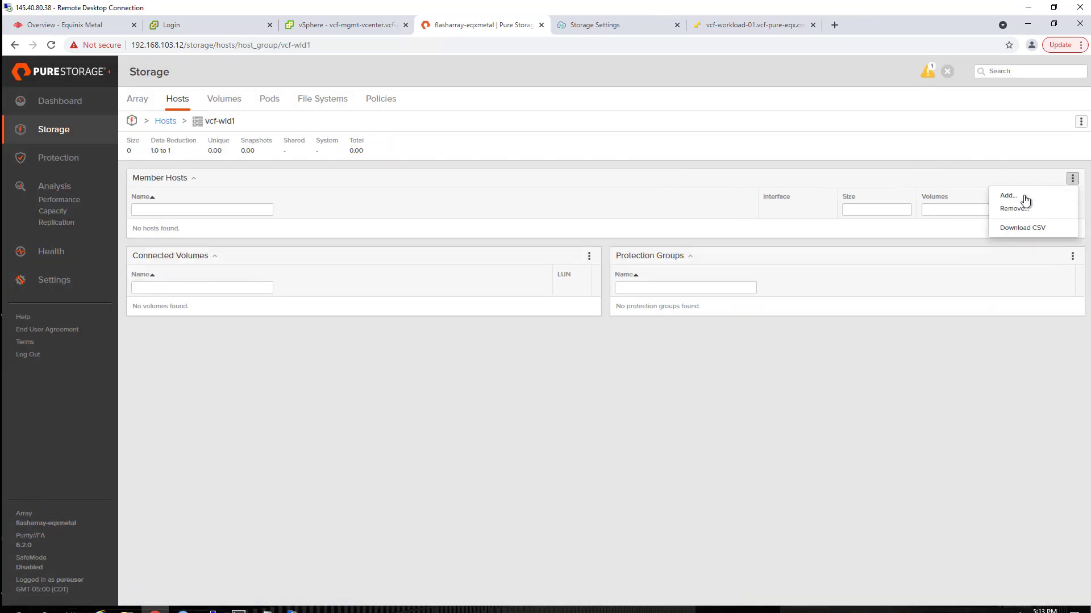
pyautogui.click(1019, 196)
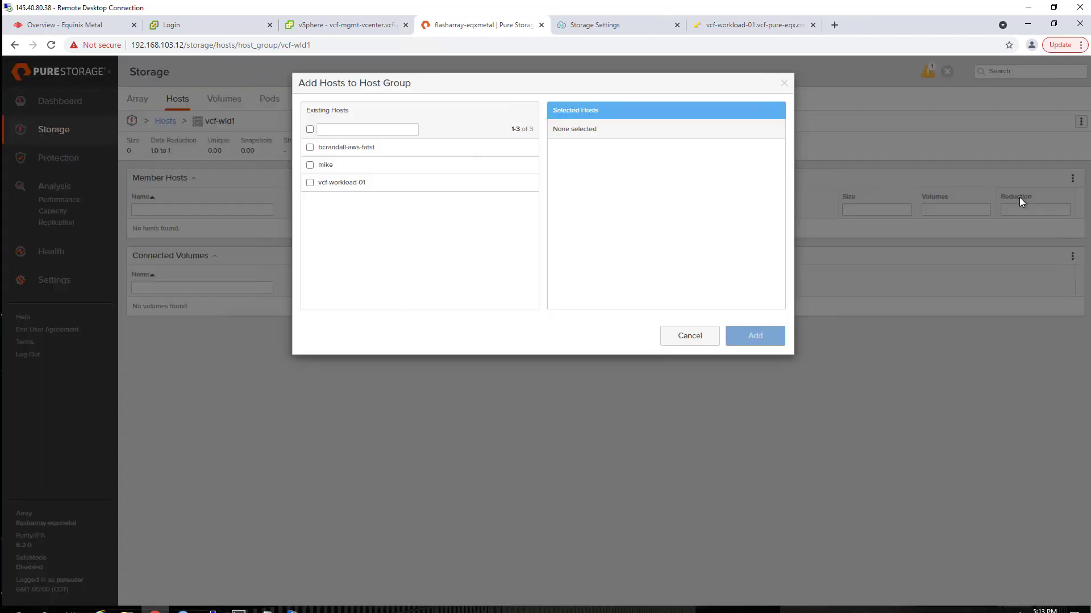
pyautogui.click(310, 182)
pyautogui.click(741, 336)
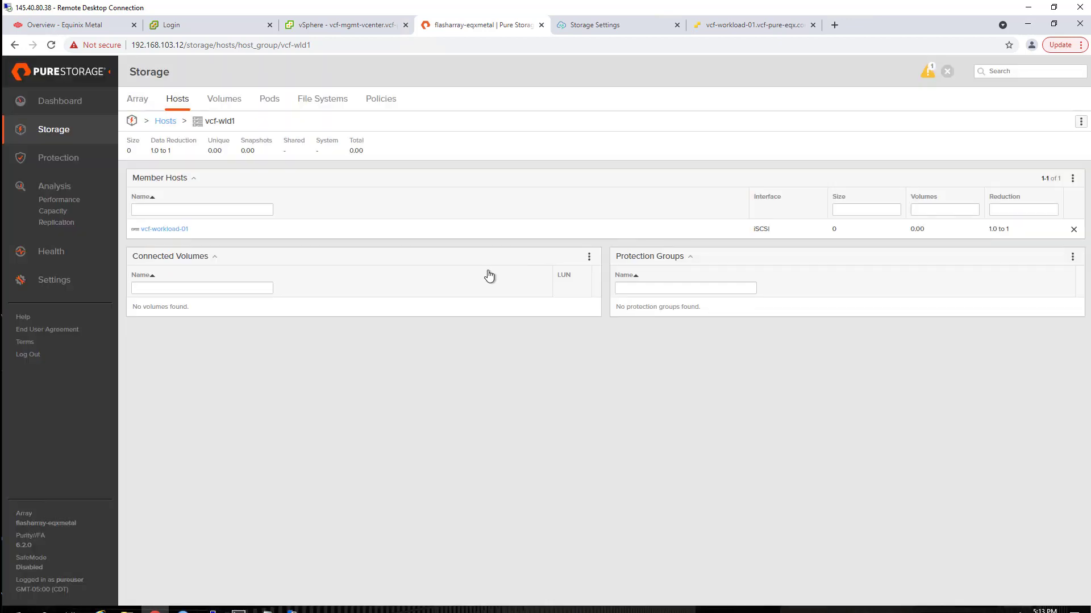
# - Connect the pure-protocol-endpoint volume to vcf-wld1, appearing at LUN 254
pyautogui.click(589, 258)
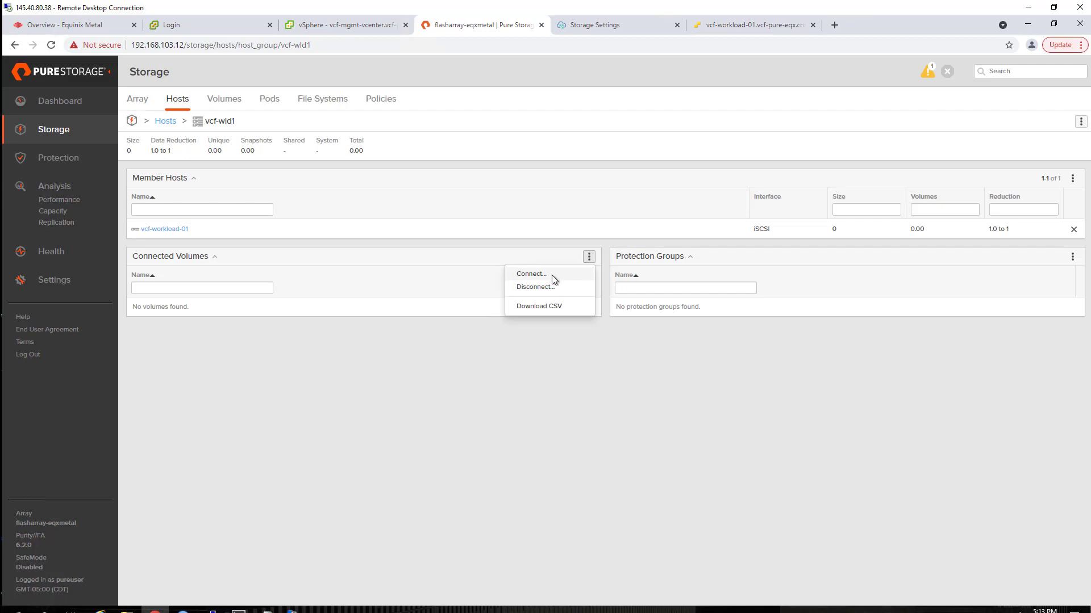
pyautogui.click(551, 275)
pyautogui.scroll(-4, 415, 196)
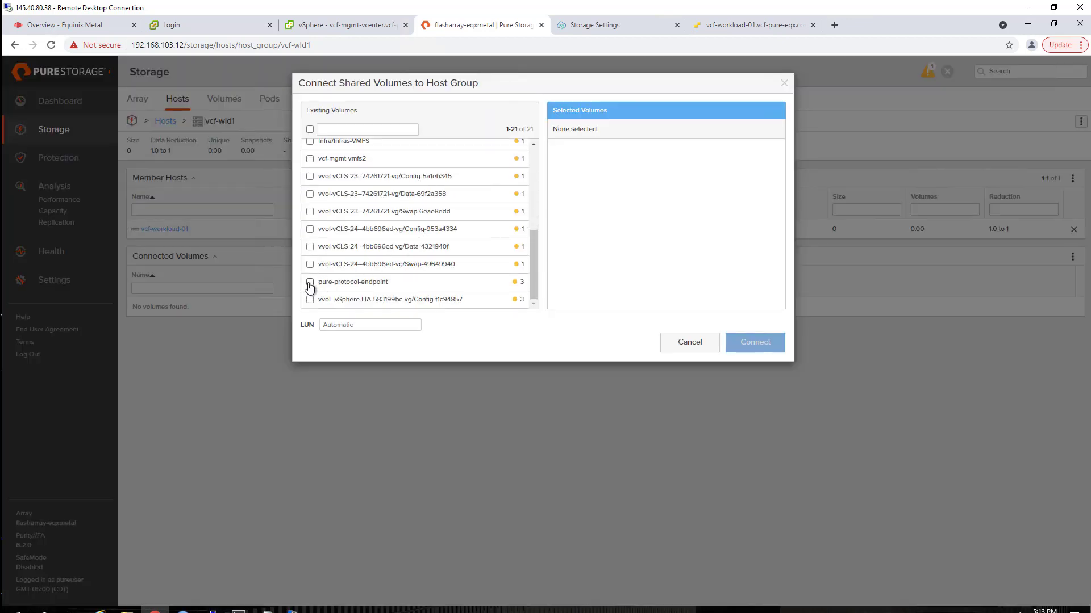
pyautogui.click(310, 282)
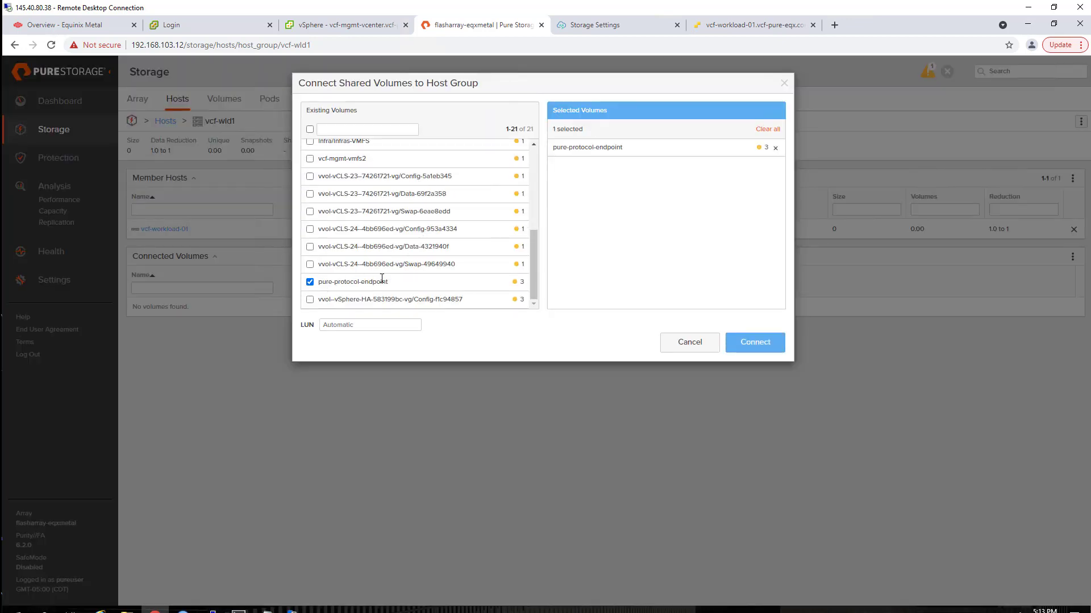
pyautogui.click(742, 344)
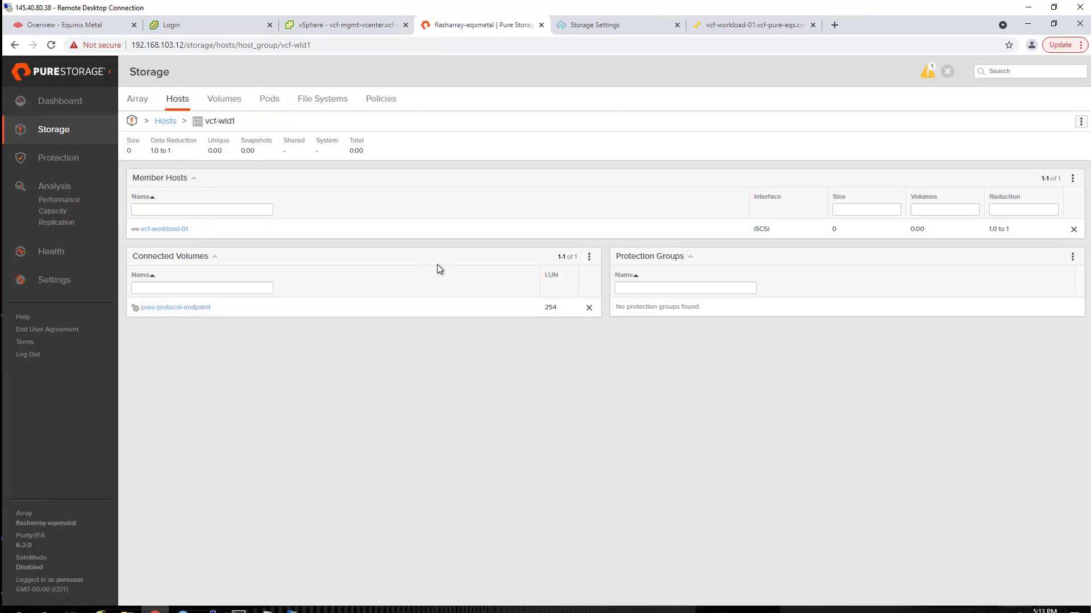
# - Rescan the vcf-workload-01 host's storage adapters in ESXi Host Client, then start PuTTY
pyautogui.click(732, 25)
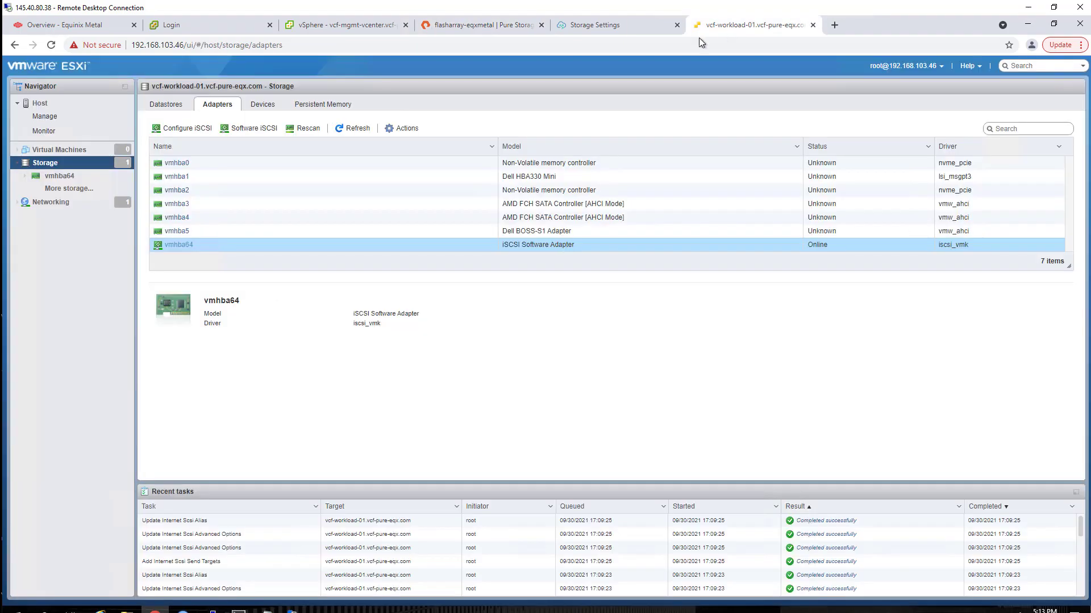
pyautogui.click(316, 130)
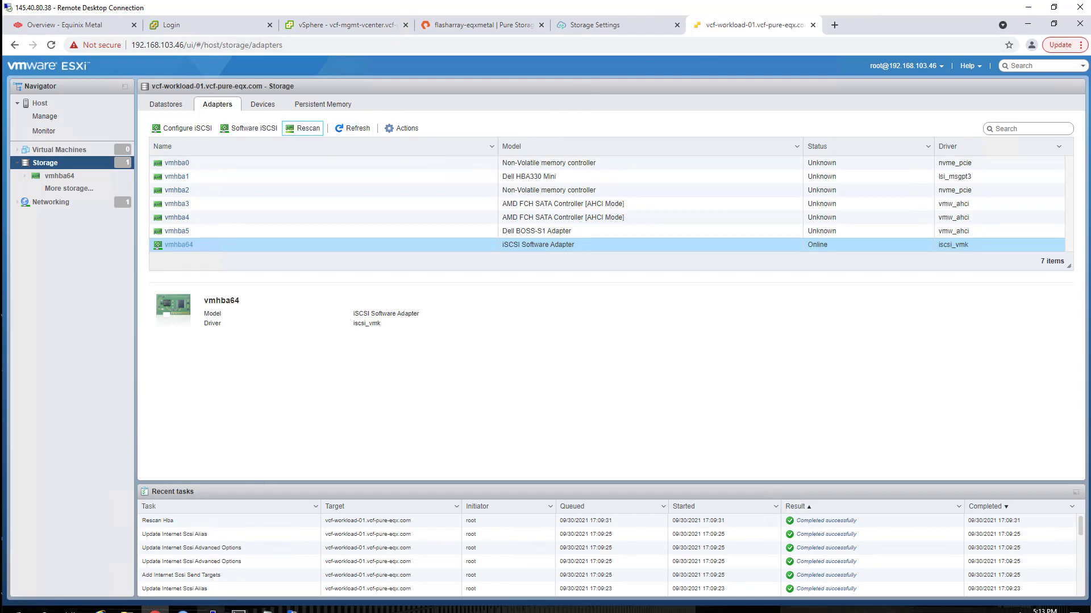
pyautogui.click(212, 611)
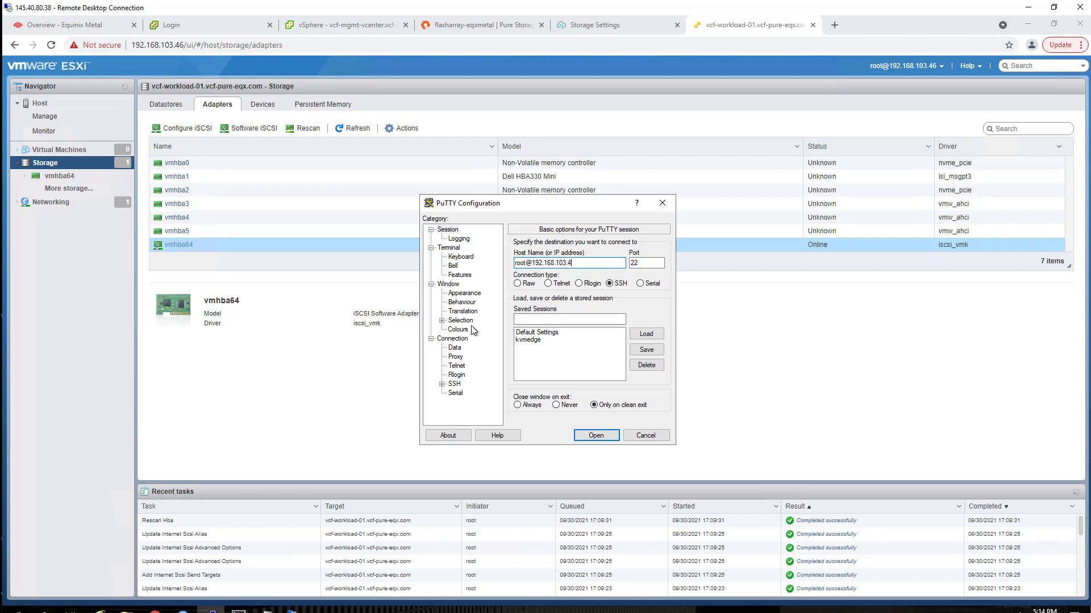
# - Select the private key file for SSH authentication in PuTTY's Connection > SSH > Auth settings
pyautogui.click(442, 384)
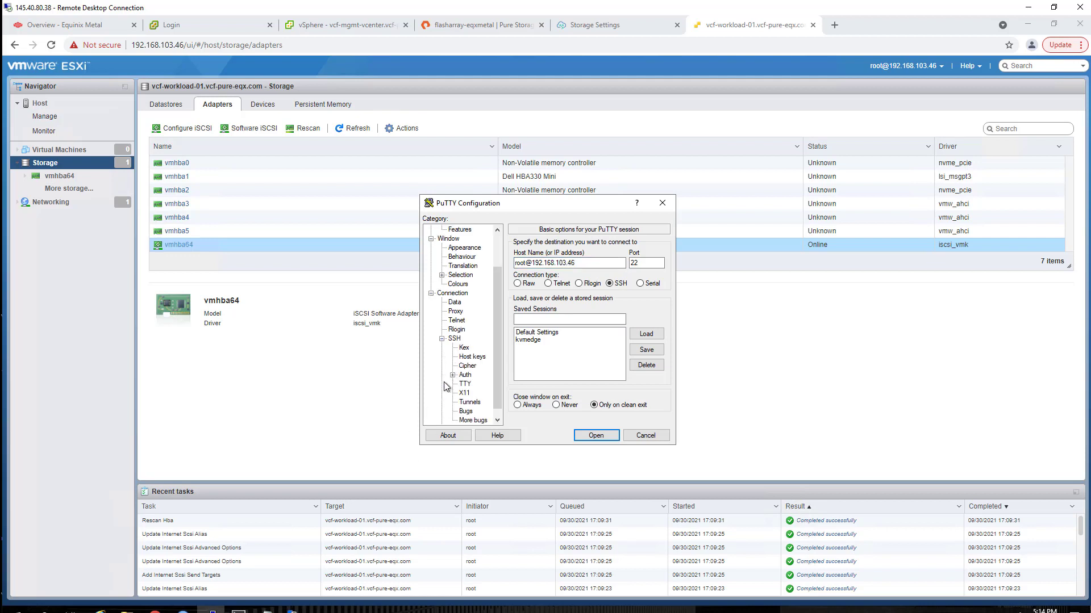
pyautogui.click(464, 366)
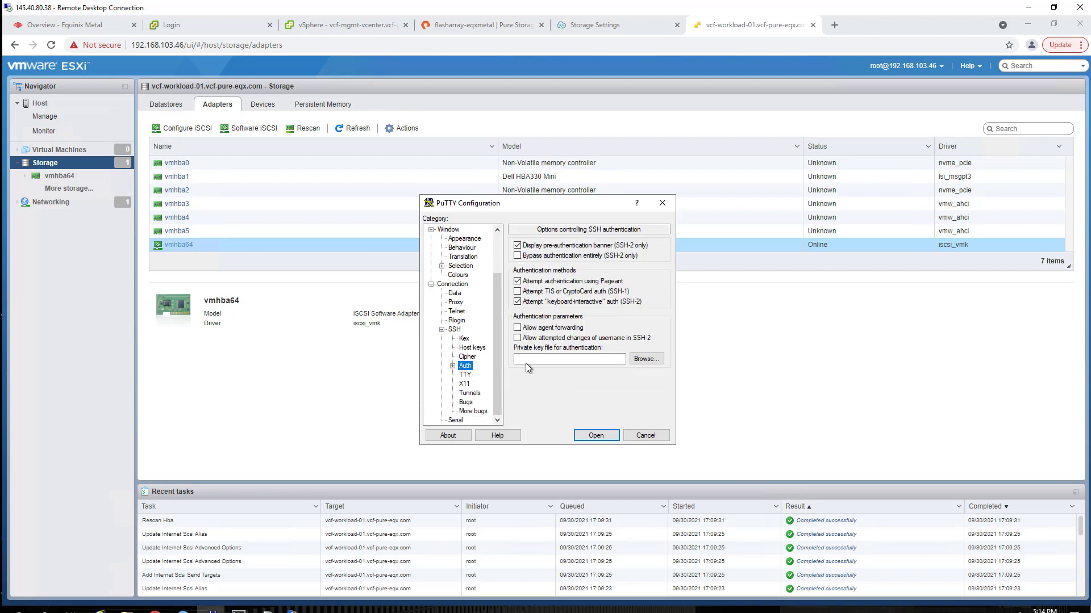
pyautogui.click(646, 359)
pyautogui.click(549, 286)
pyautogui.click(991, 585)
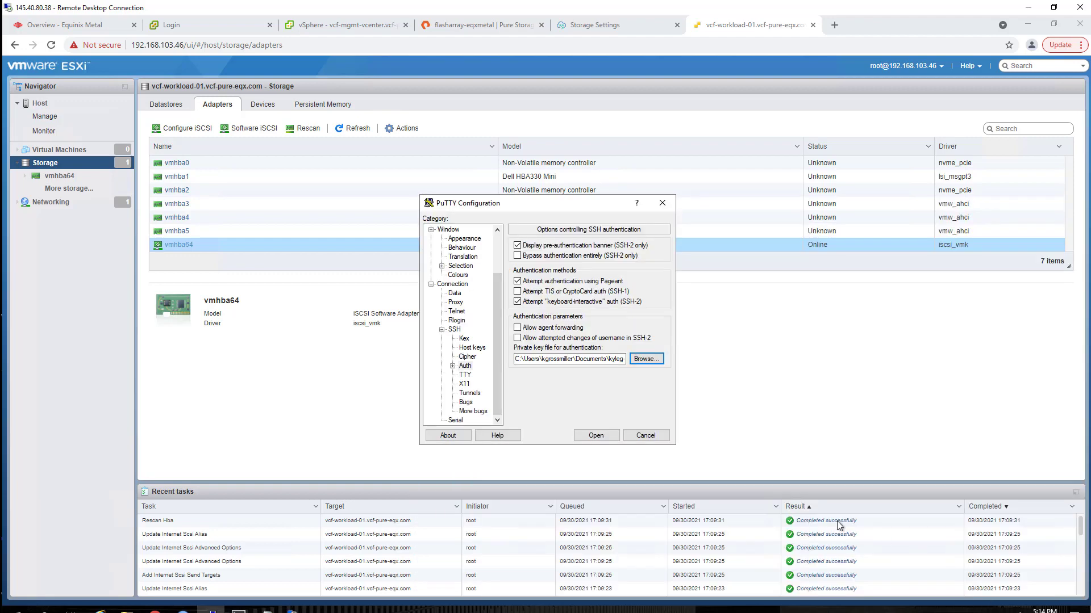
# - Open the root SSH session to 192.168.103.46, accept the host key and log in with the passphrase
pyautogui.click(598, 435)
pyautogui.click(509, 392)
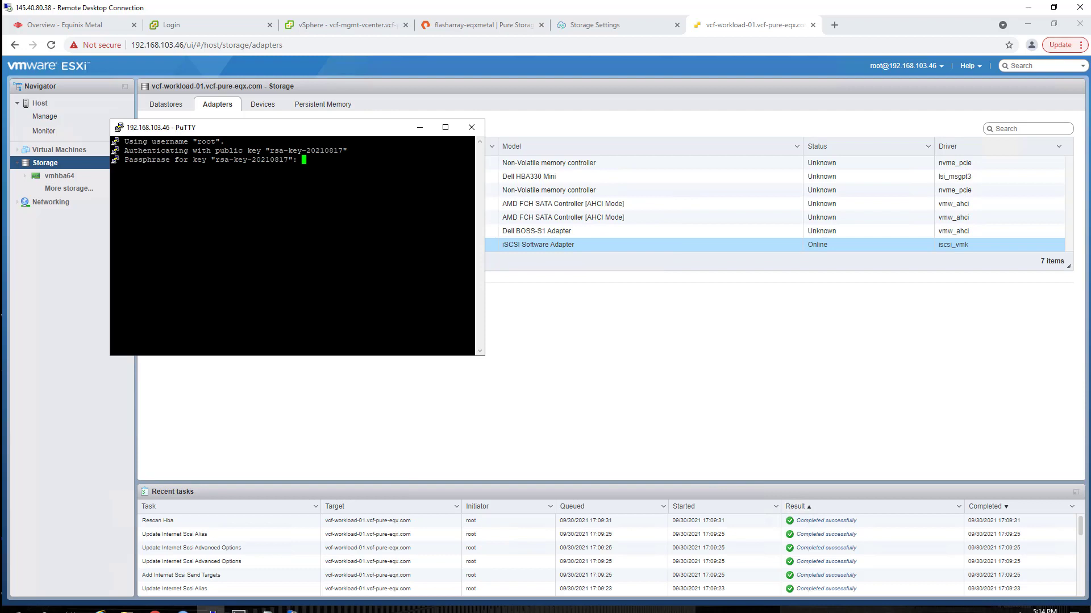
pyautogui.press('Return')
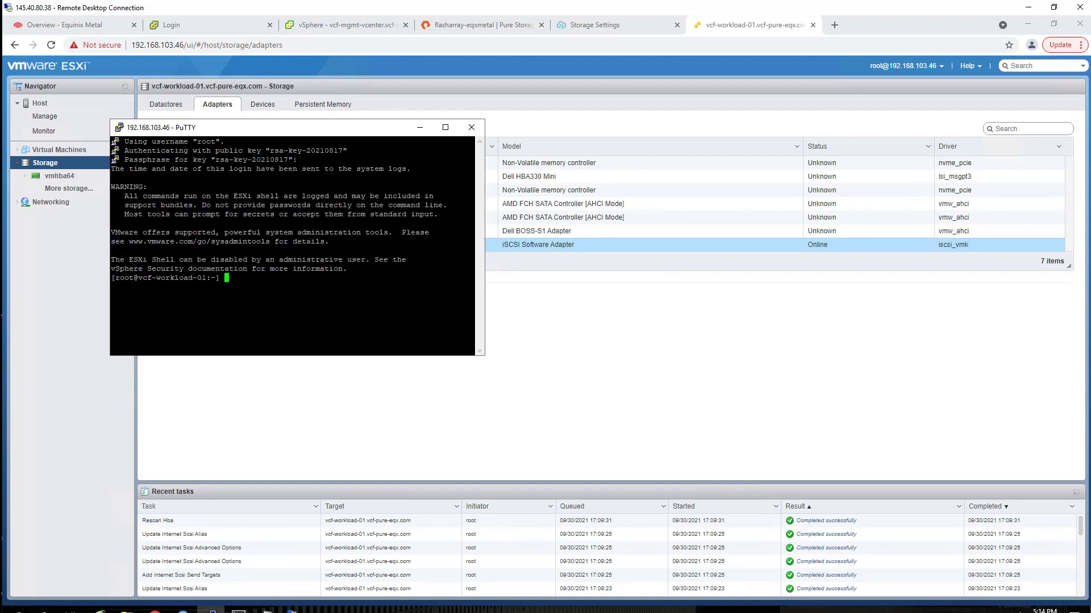
pyautogui.write('vi /etc/ssh/sshd')
# - Open /etc/ssh/sshd_config in vi and change PasswordAuthentication from no to yes
pyautogui.press('Tab')
pyautogui.press('Return')
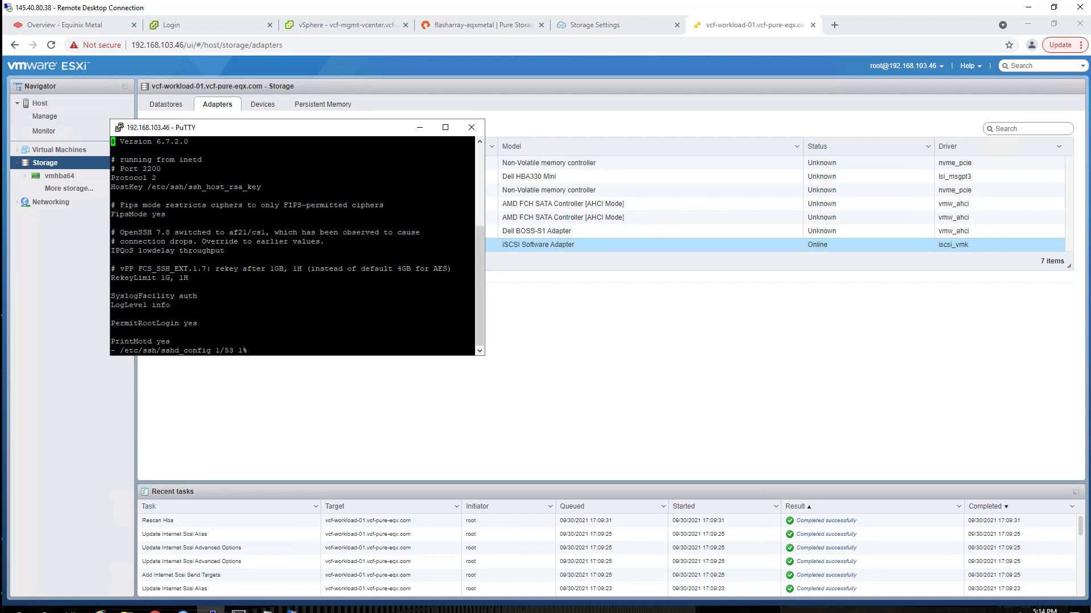
pyautogui.press('Down')
pyautogui.press('Down')
pyautogui.press('Down')
pyautogui.press('Down')
pyautogui.press('Down')
pyautogui.press('Down')
pyautogui.press('Down')
pyautogui.press('Down')
pyautogui.press('Down')
pyautogui.press('Down')
pyautogui.press('Down')
pyautogui.press('Down')
pyautogui.press('Down')
pyautogui.press('Down')
pyautogui.press('Down')
pyautogui.press('Down')
pyautogui.press('Down')
pyautogui.press('Down')
pyautogui.press('Down')
pyautogui.press('Down')
pyautogui.press('Down')
pyautogui.press('Down')
pyautogui.press('Down')
pyautogui.press('Down')
pyautogui.press('Down')
pyautogui.press('Down')
pyautogui.press('Down')
pyautogui.press('Down')
pyautogui.press('Down')
pyautogui.press('Down')
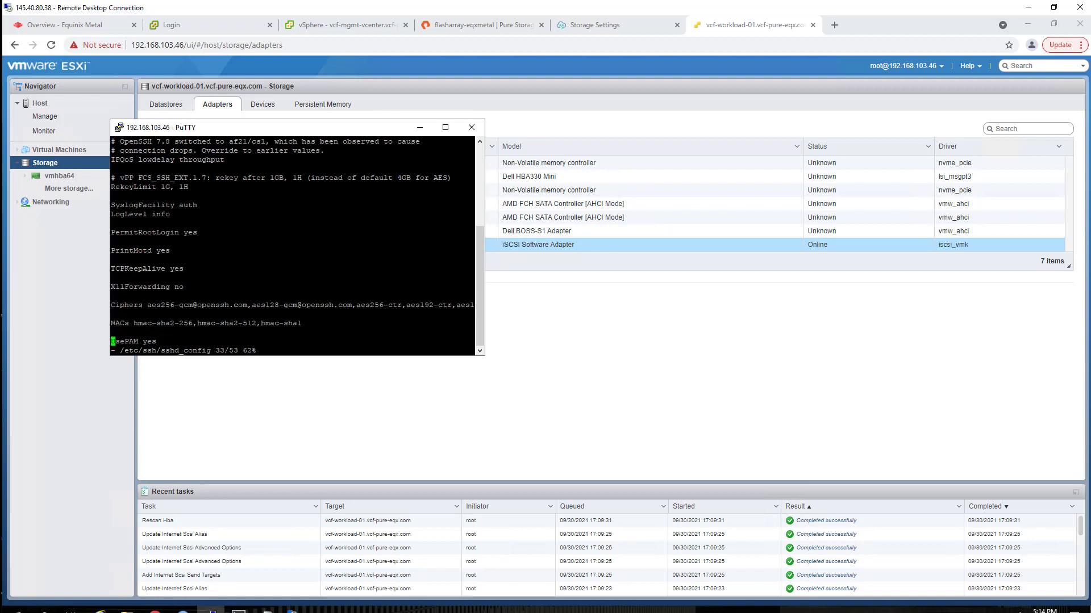
pyautogui.press('Down')
pyautogui.press('Down')
pyautogui.press('Down')
pyautogui.press('Down')
pyautogui.press('Down')
pyautogui.press('Down')
pyautogui.press('Down')
pyautogui.press('Down')
pyautogui.press('Down')
pyautogui.press('Down')
pyautogui.press('Down')
pyautogui.press('Down')
pyautogui.press('Down')
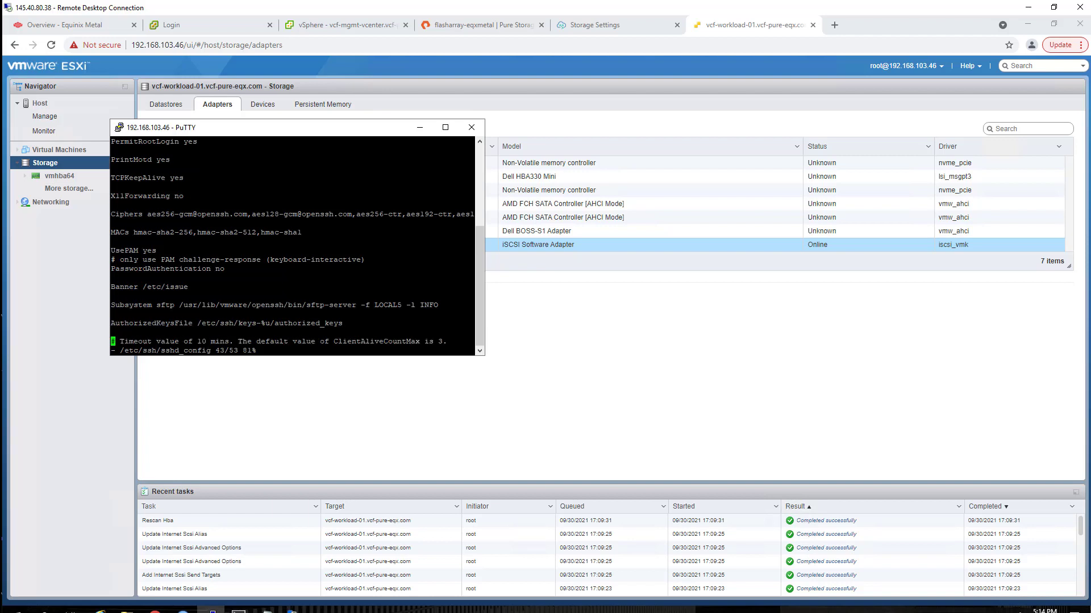
# - Change ChallengeResponseAuthentication from no to yes and save the file with :wq
pyautogui.press('Down')
pyautogui.press('Down')
pyautogui.press('Down')
pyautogui.press('Down')
pyautogui.press('Down')
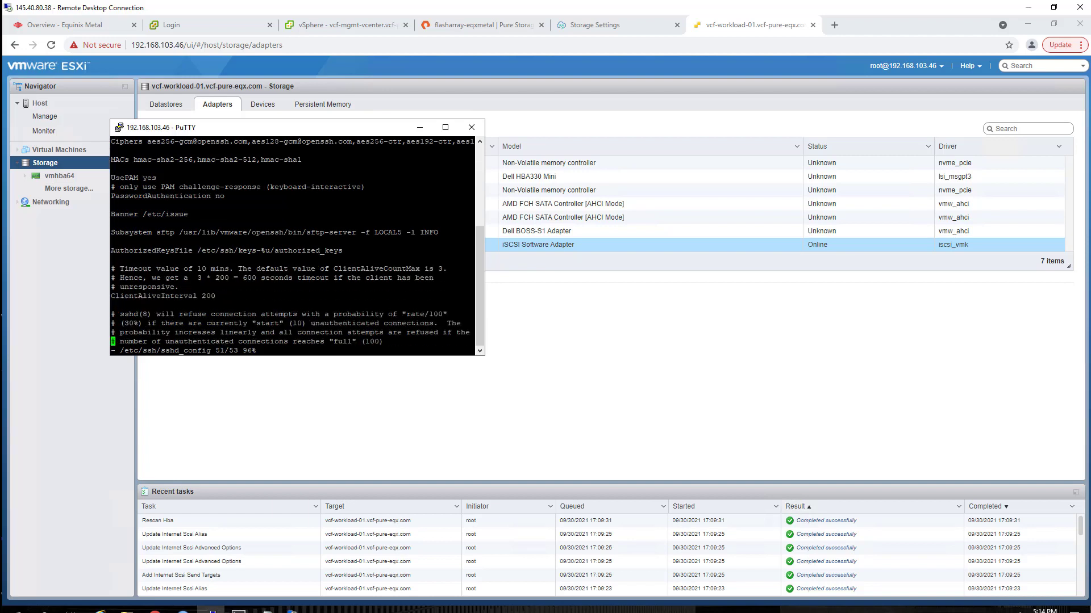
pyautogui.press('Up')
pyautogui.press('Up')
pyautogui.press('Up')
pyautogui.press('Up')
pyautogui.press('Up')
pyautogui.press('Up')
pyautogui.press('Right')
pyautogui.press('Right')
pyautogui.press('Right')
pyautogui.press('Right')
pyautogui.press('Right')
pyautogui.press('Right')
pyautogui.press('Right')
pyautogui.press('Right')
pyautogui.press('Right')
pyautogui.press('Right')
pyautogui.press('Right')
pyautogui.press('Right')
pyautogui.press('Right')
pyautogui.press('Right')
pyautogui.press('x')
pyautogui.press('x')
pyautogui.write('yes')
pyautogui.press('Down')
pyautogui.press('Down')
pyautogui.press('Down')
pyautogui.press('Down')
pyautogui.press('Down')
pyautogui.press('Down')
pyautogui.press('Down')
pyautogui.press('Down')
pyautogui.press('Down')
pyautogui.press('Down')
pyautogui.press('Down')
pyautogui.press('Down')
pyautogui.press('Down')
pyautogui.press('Down')
pyautogui.press('Down')
pyautogui.press('Down')
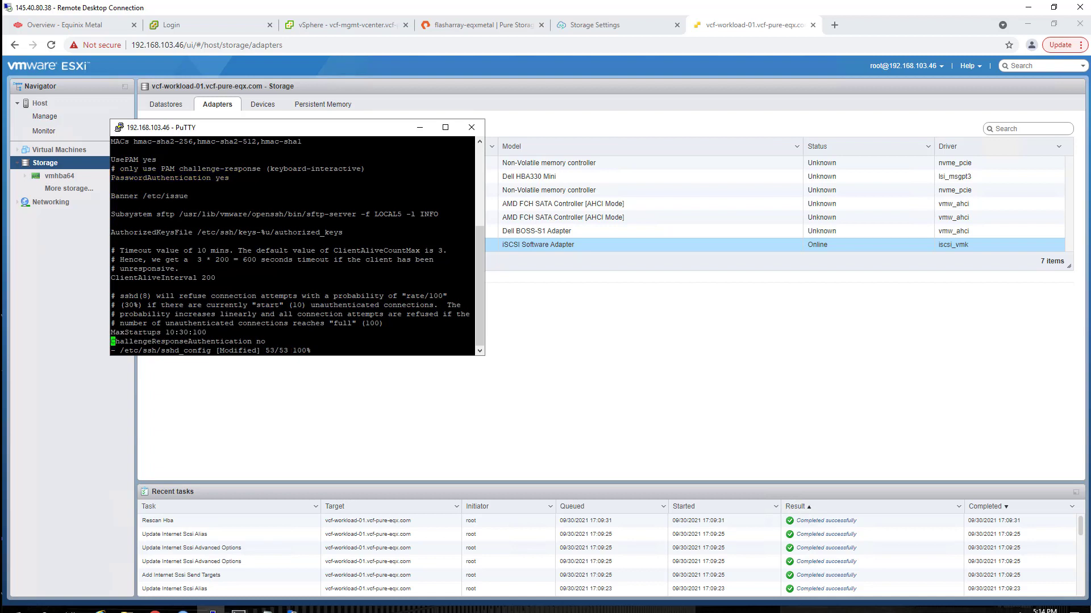
pyautogui.press('Right')
pyautogui.press('Right')
pyautogui.press('Right')
pyautogui.press('Right')
pyautogui.press('Right')
pyautogui.press('Right')
pyautogui.press('Right')
pyautogui.press('Right')
pyautogui.press('Right')
pyautogui.press('Right')
pyautogui.press('Right')
pyautogui.press('Right')
pyautogui.press('Right')
pyautogui.press('Right')
pyautogui.press('Right')
pyautogui.press('Right')
pyautogui.press('Right')
pyautogui.press('Right')
pyautogui.press('Right')
pyautogui.press('Right')
pyautogui.press('Delete')
pyautogui.press('Delete')
pyautogui.write('yes')
pyautogui.press('Escape')
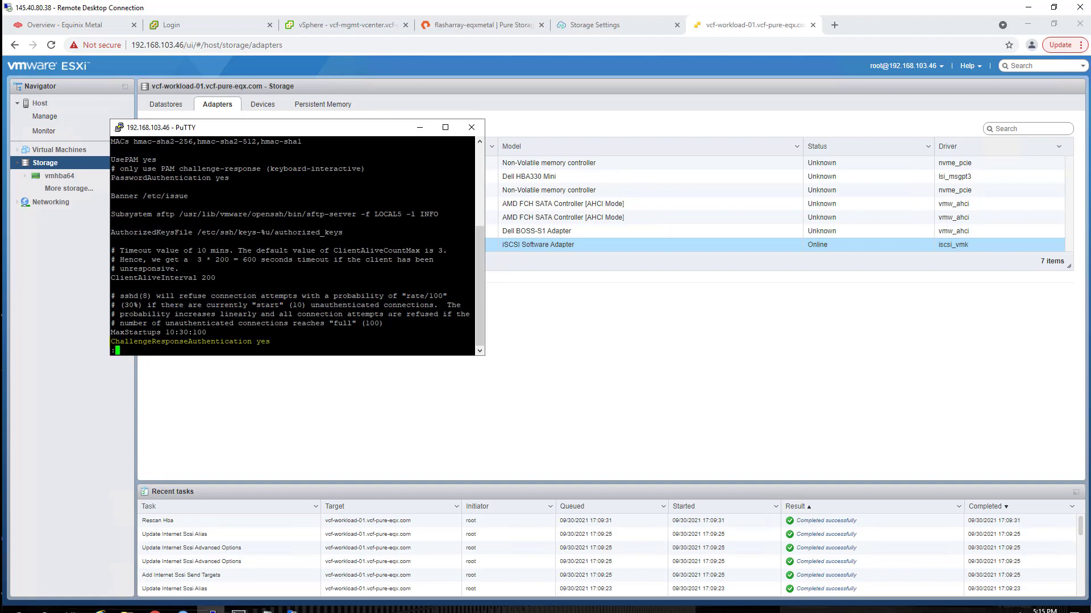
pyautogui.write(':wq')
pyautogui.press('Return')
# - Restart SSH, apply the ESXi-7.0U2c-18426014-standard profile update via esxcli, and reboot the host
pyautogui.write('/etc/init.d')
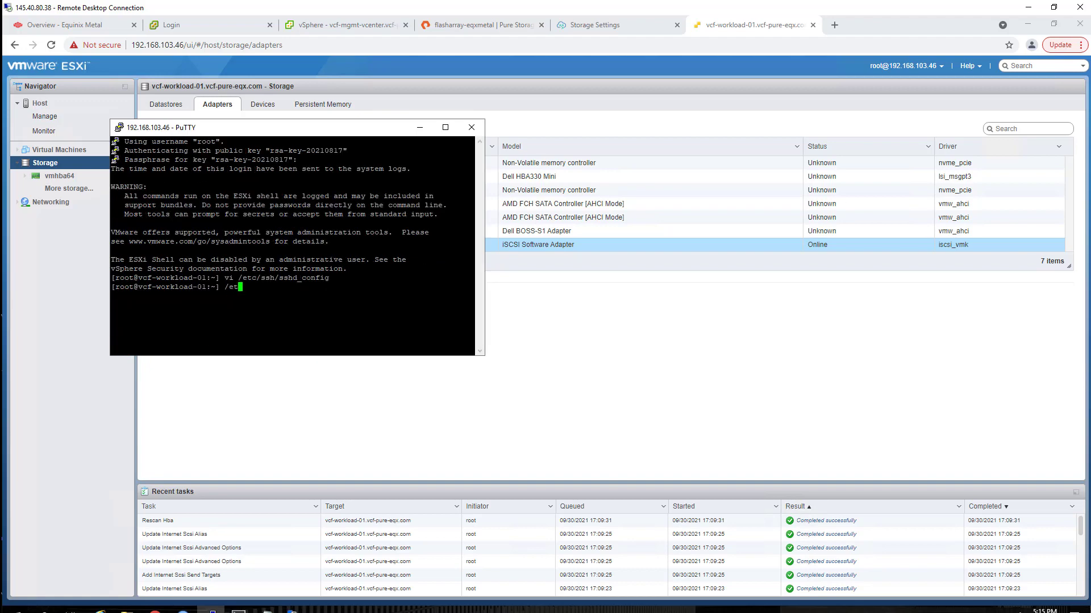
pyautogui.write('/SSH restart')
pyautogui.press('Return')
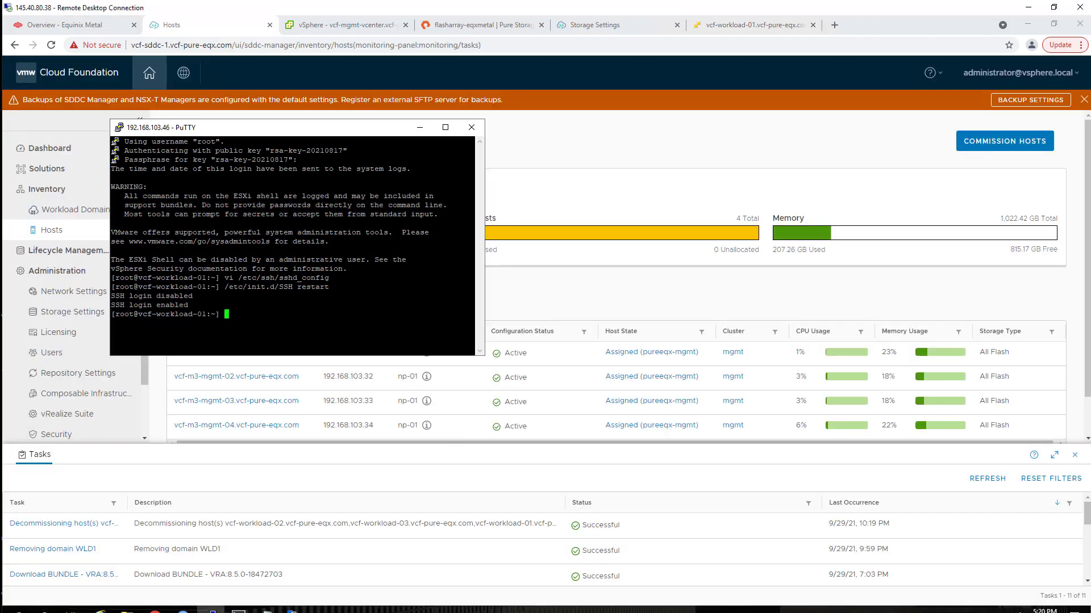
pyautogui.rightClick(334, 319)
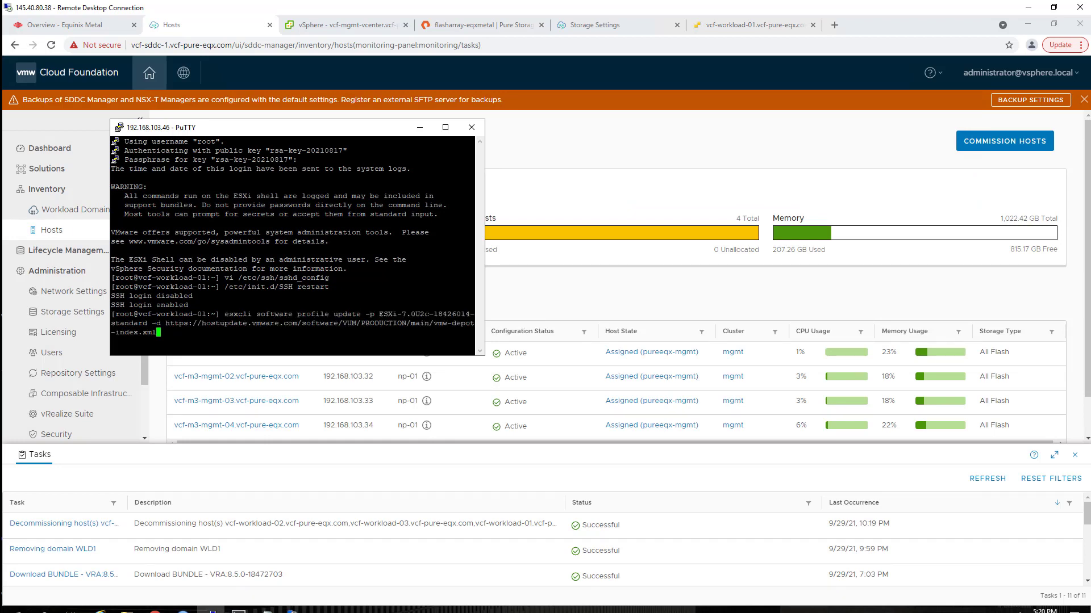
pyautogui.press('Return')
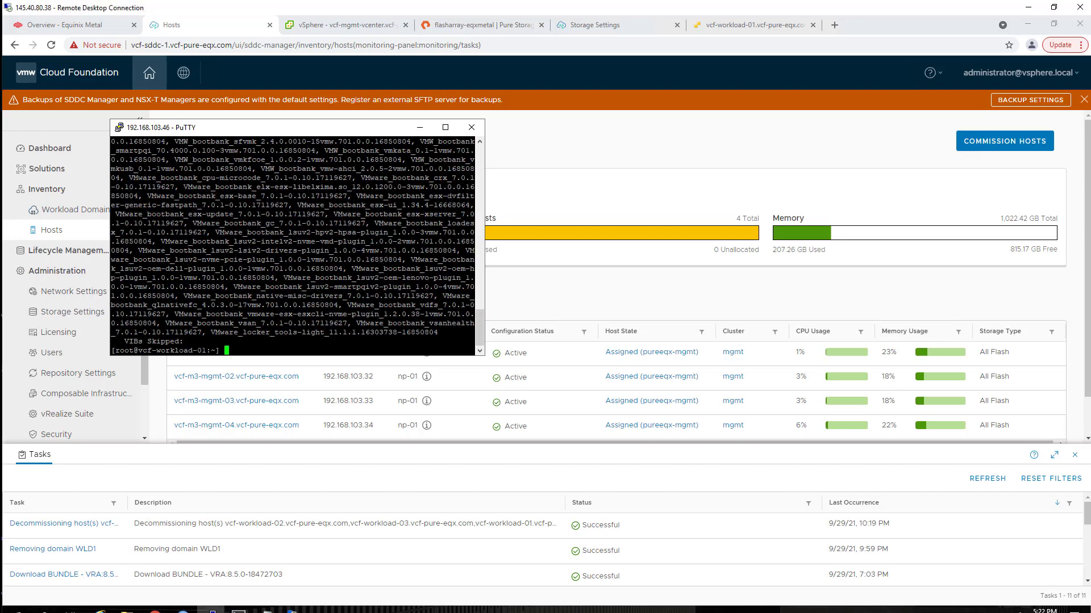
pyautogui.write('reboot')
pyautogui.press('Return')
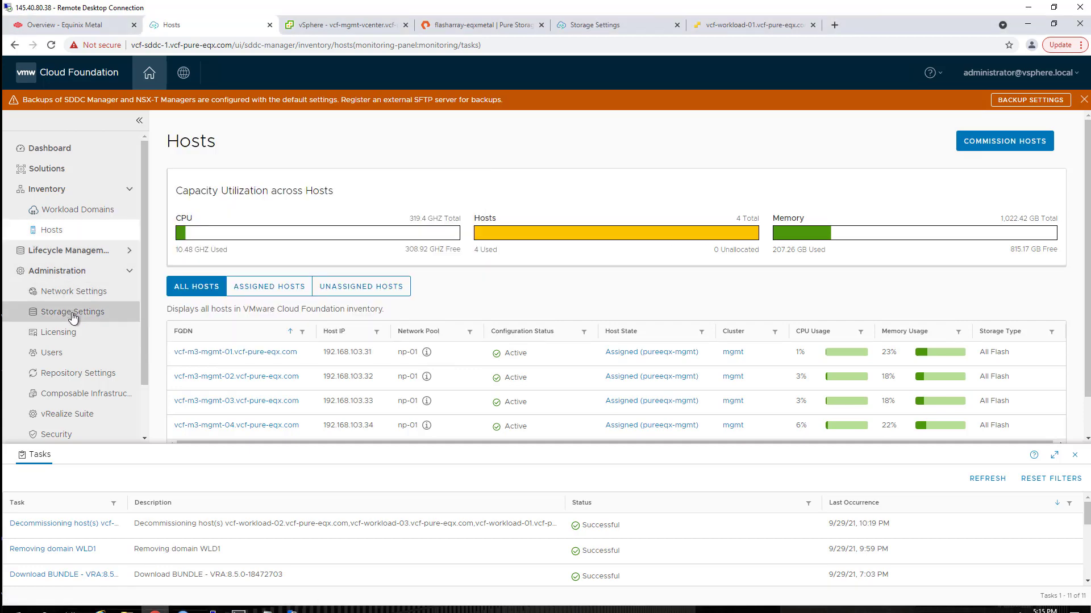
# - Edit the flasharray-eqxmetal-ct0 VASA provider in Storage Settings, showing user pureuser and the Vvol container
pyautogui.click(72, 316)
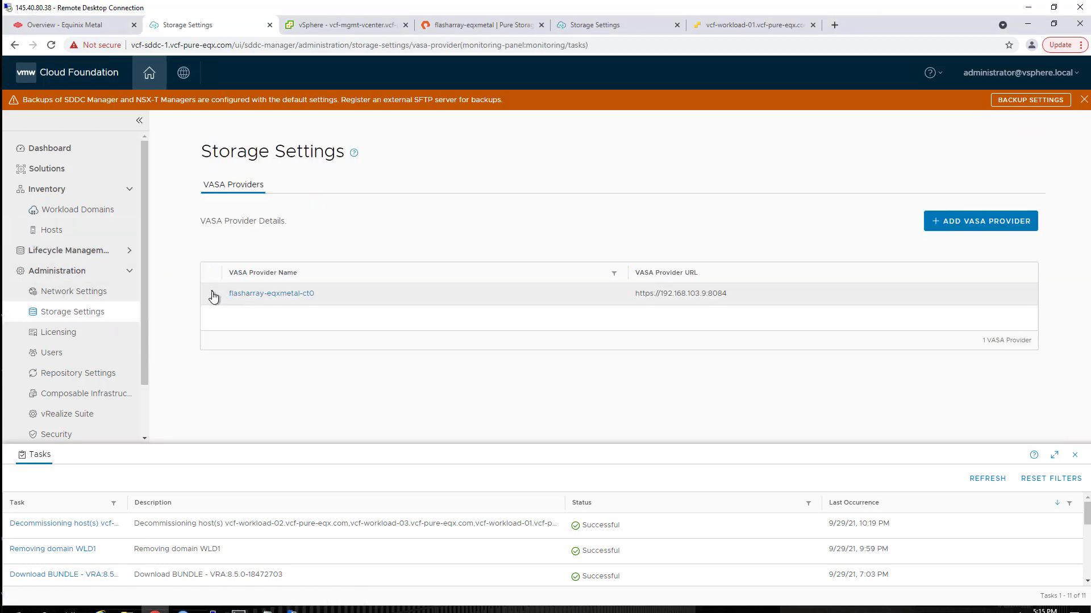
pyautogui.click(212, 294)
pyautogui.click(245, 288)
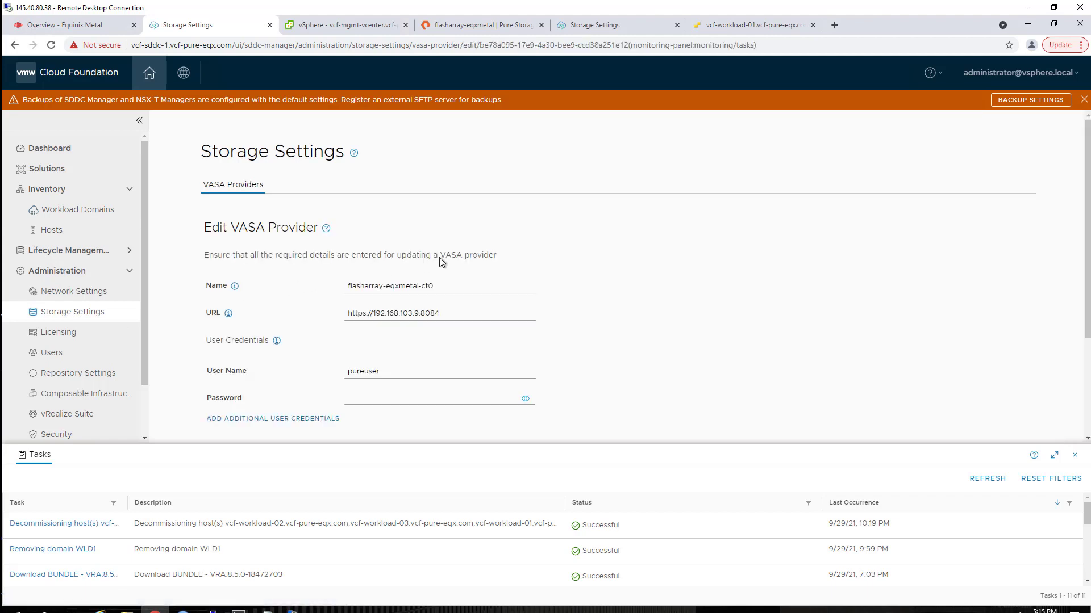
pyautogui.scroll(-2, 543, 189)
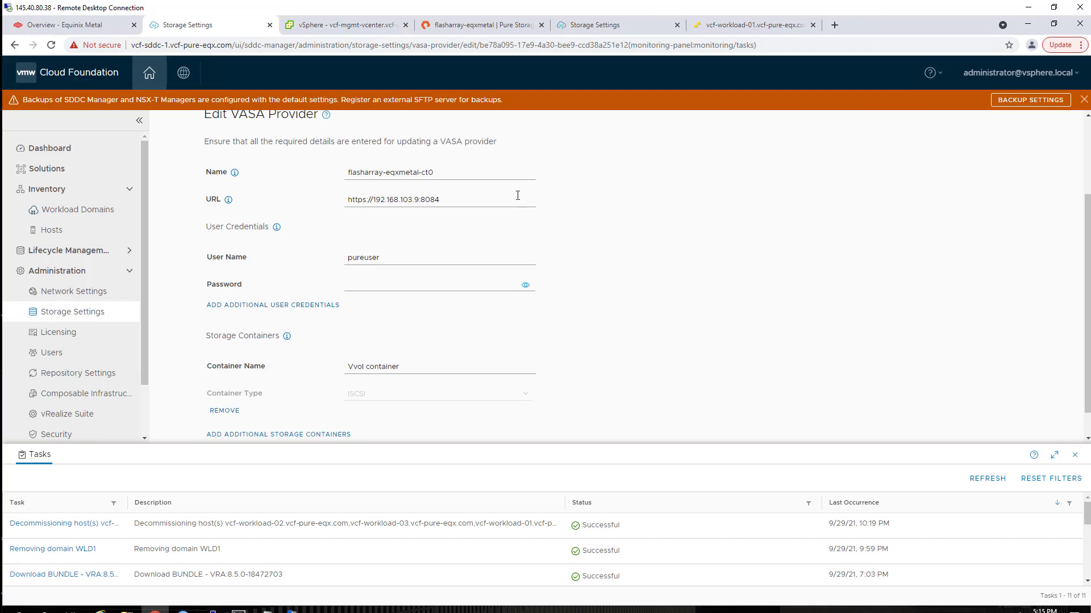
# - Find the FlashArray's ct0.eth0 address 192.168.103.9 under Settings > Network, then return to the VASA form
pyautogui.click(481, 26)
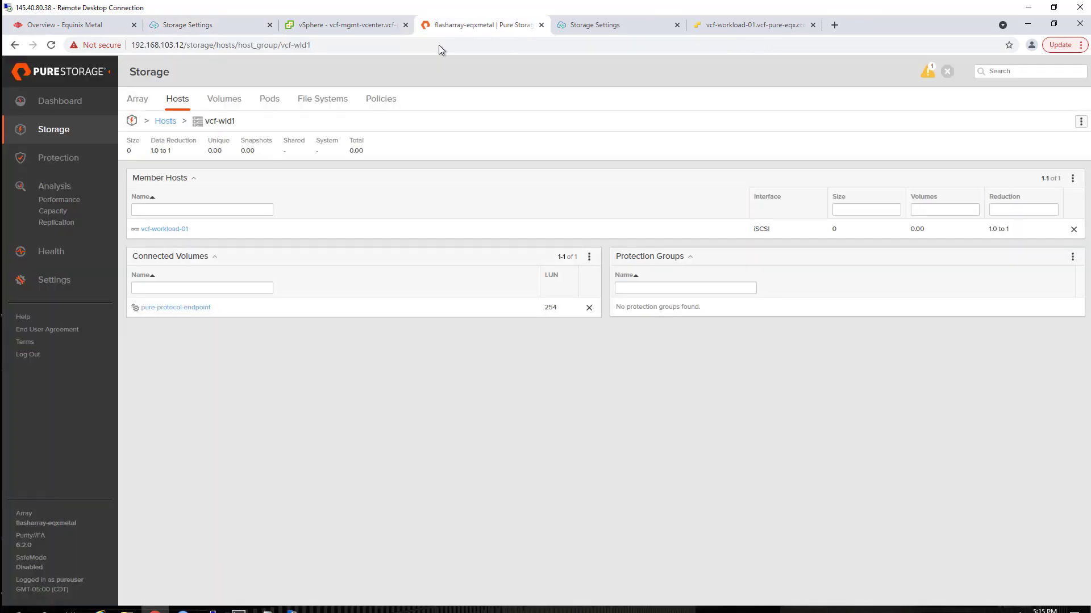
pyautogui.click(51, 280)
pyautogui.click(192, 100)
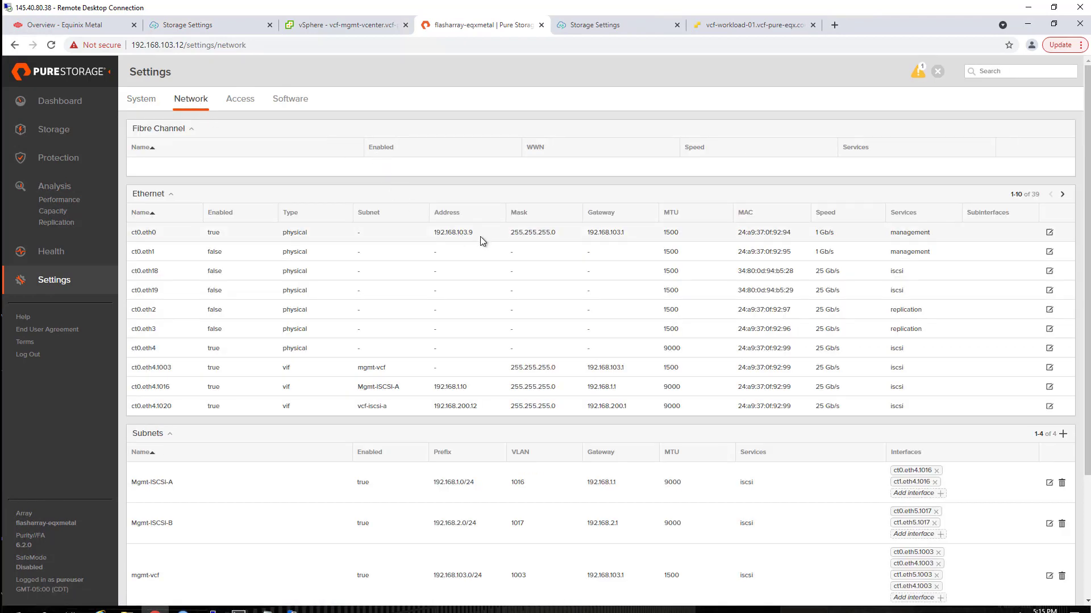
pyautogui.doubleClick(459, 233)
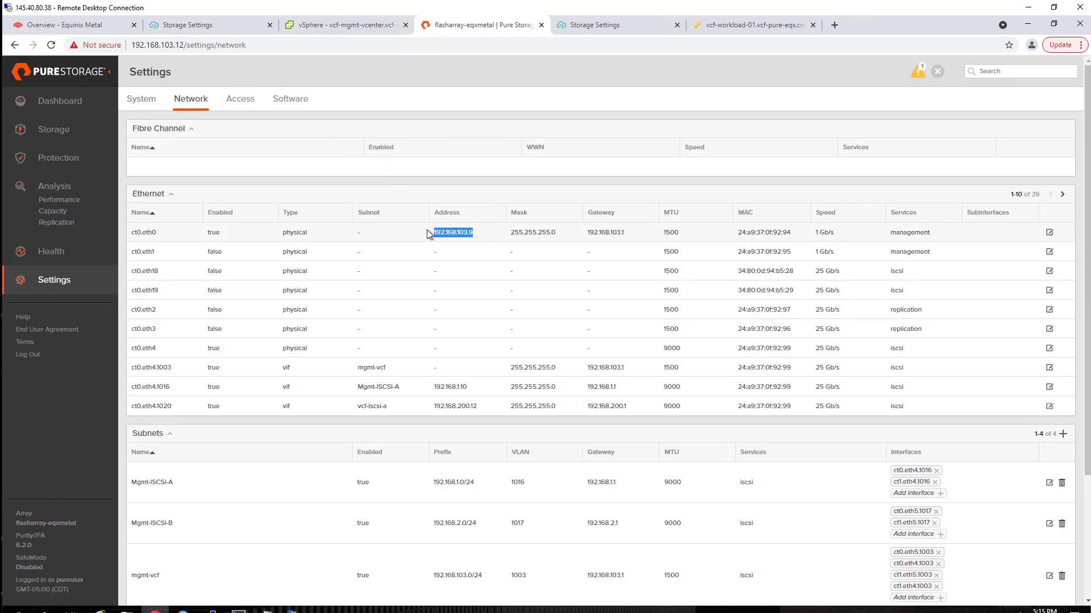
pyautogui.click(203, 26)
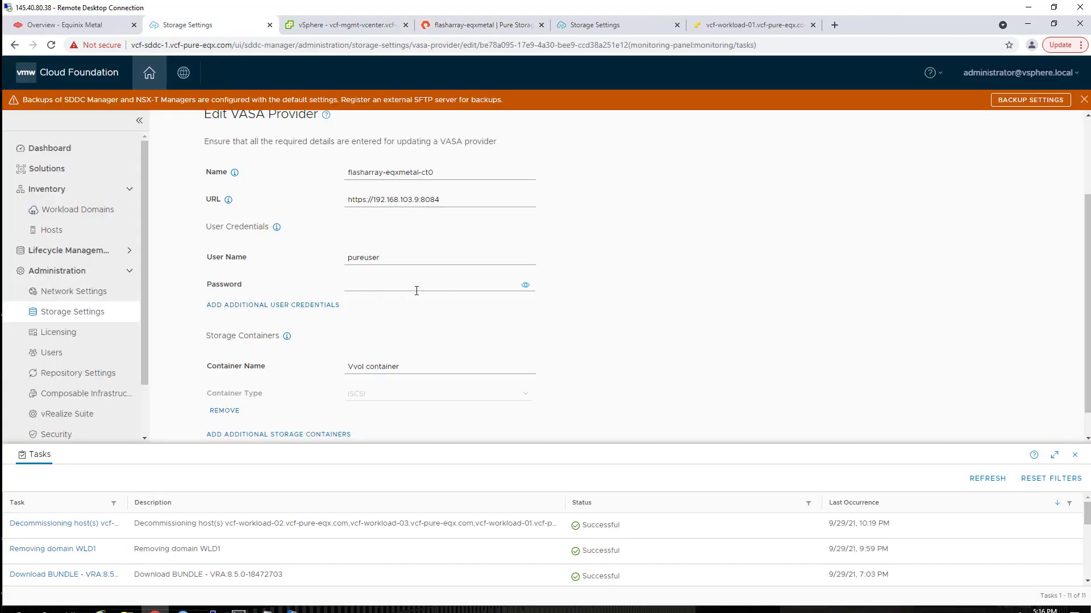
# - Cancel the VASA edit, review the iSCSI pool's 192.168.200.0 and 192.168.104.0 networks, then go to Hosts
pyautogui.scroll(-1, 431, 306)
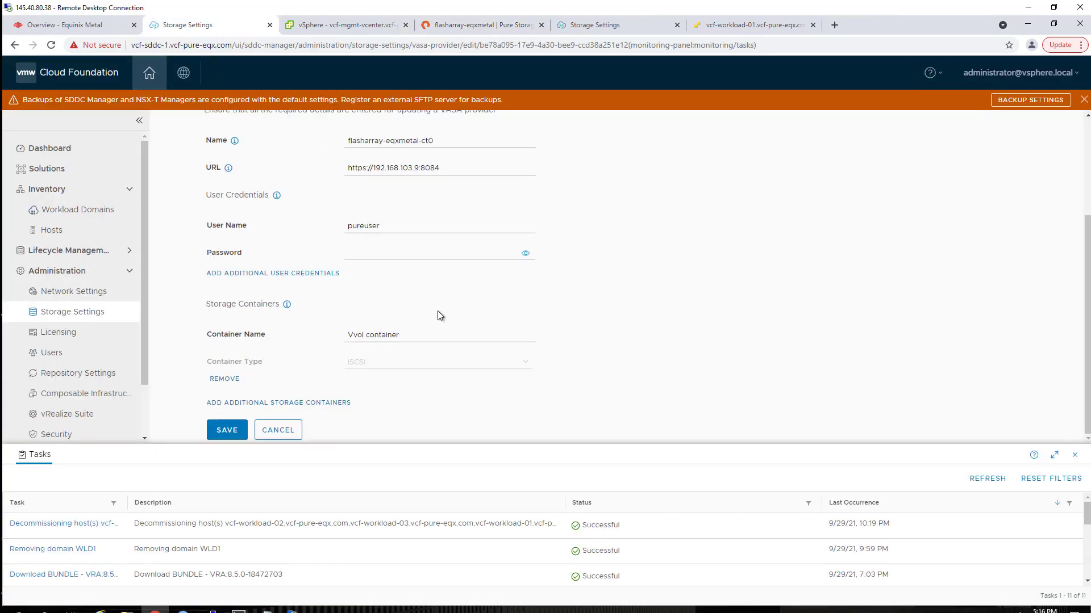
pyautogui.click(278, 430)
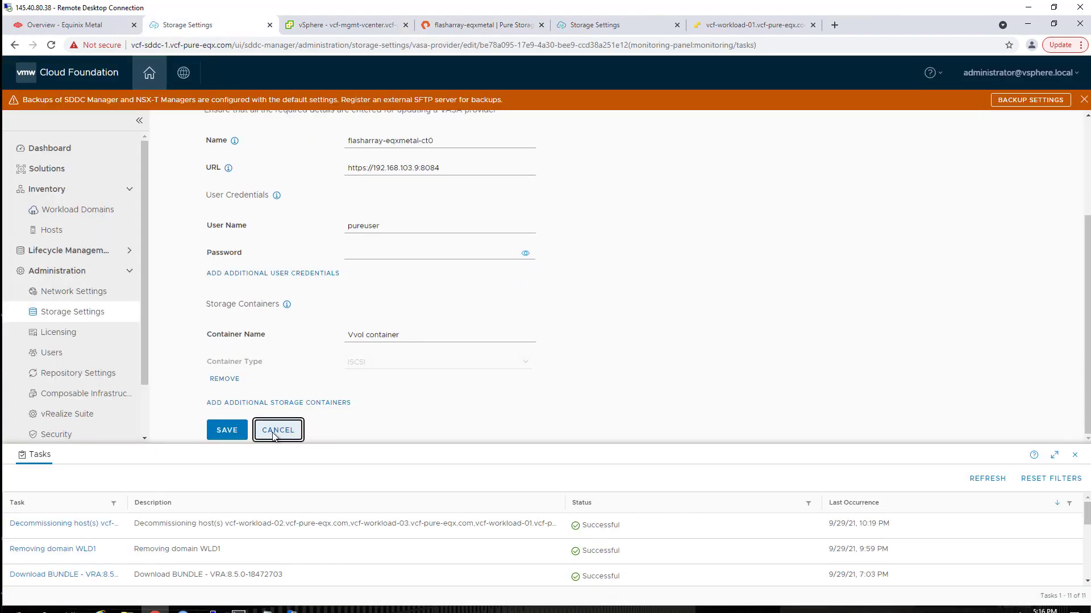
pyautogui.click(67, 293)
pyautogui.click(208, 279)
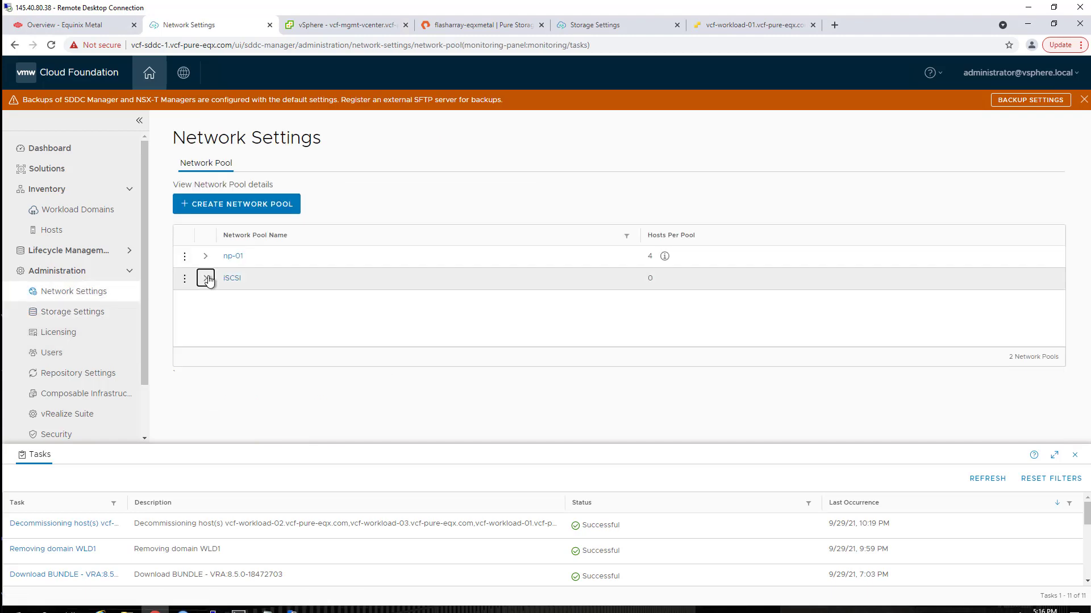
pyautogui.scroll(-1, 260, 284)
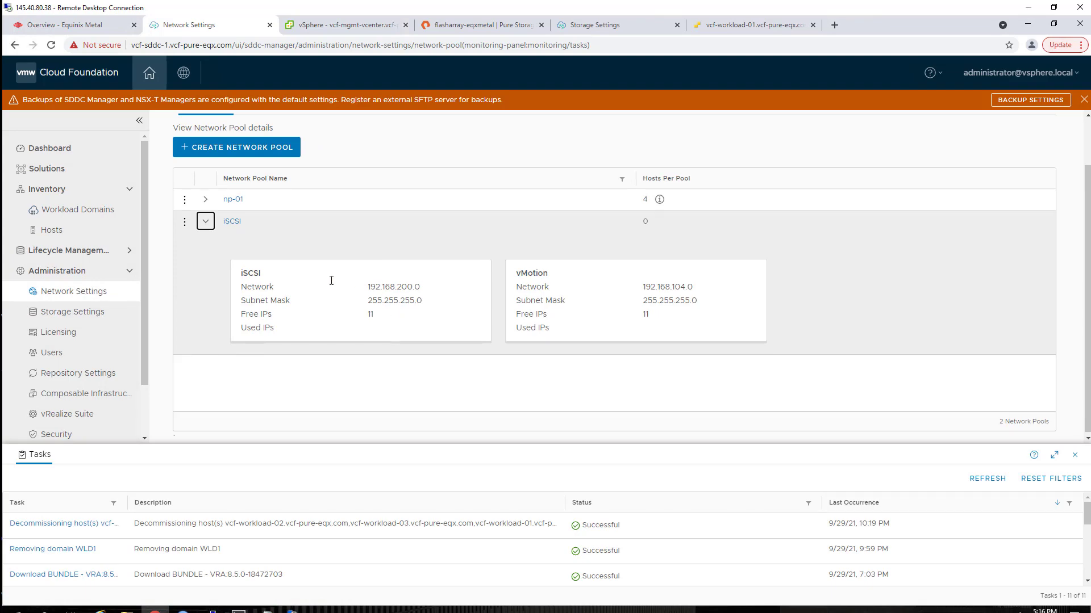
pyautogui.click(51, 230)
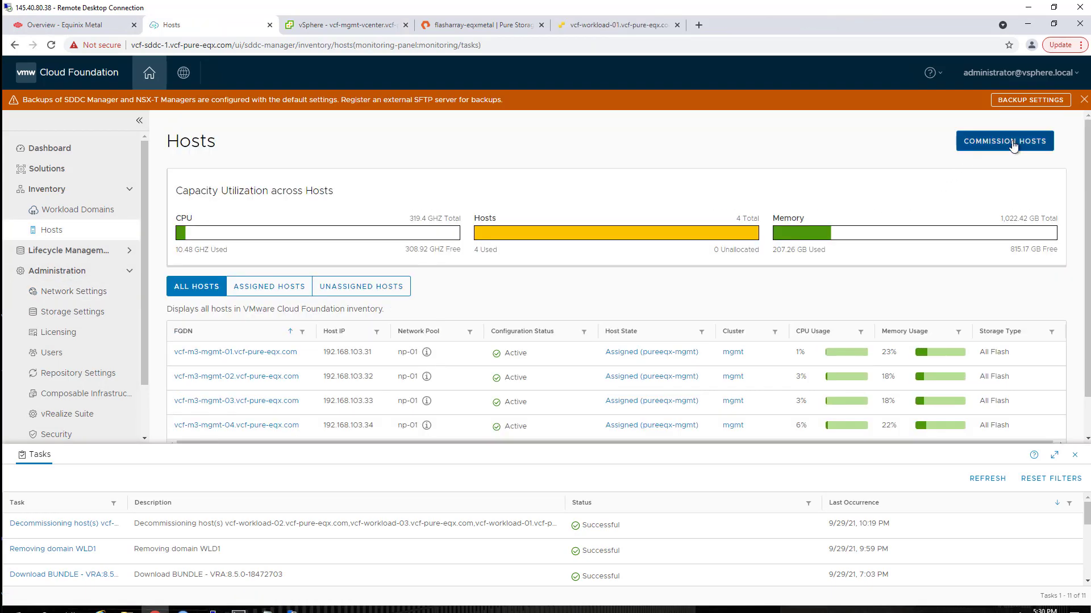
# - Start Commission Hosts and tick every checklist requirement with Select All before proceeding
pyautogui.click(1014, 141)
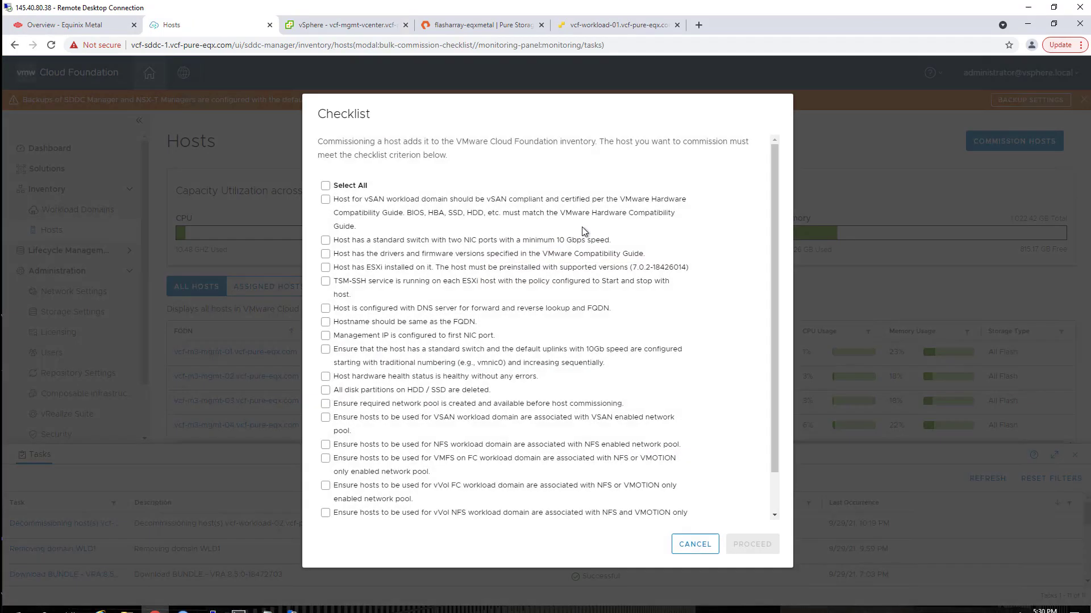
pyautogui.click(325, 185)
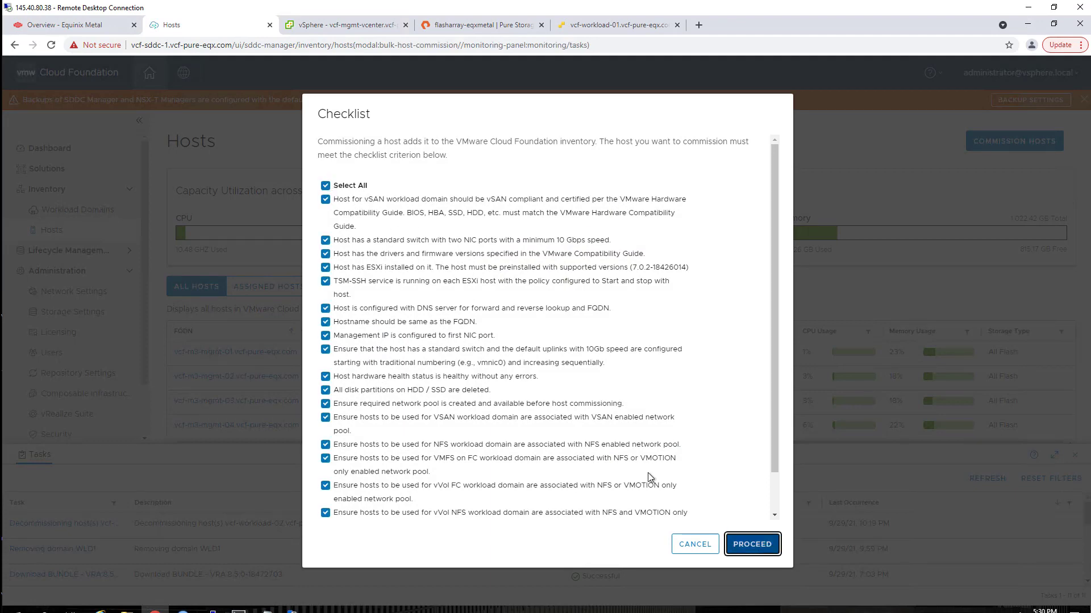
pyautogui.press('Return')
# - Add host vcf-workload-01.vcf-pure-eqx.com with vVol storage, ISCSI protocol, iSCSI pool and root credentials
pyautogui.click(537, 200)
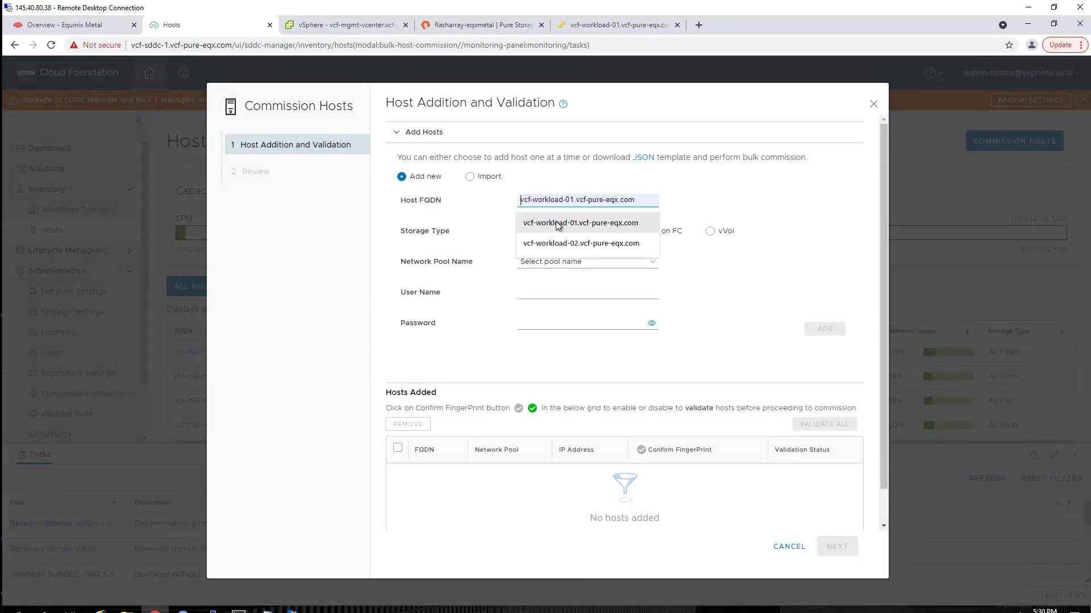
pyautogui.click(556, 224)
pyautogui.click(710, 232)
pyautogui.click(625, 262)
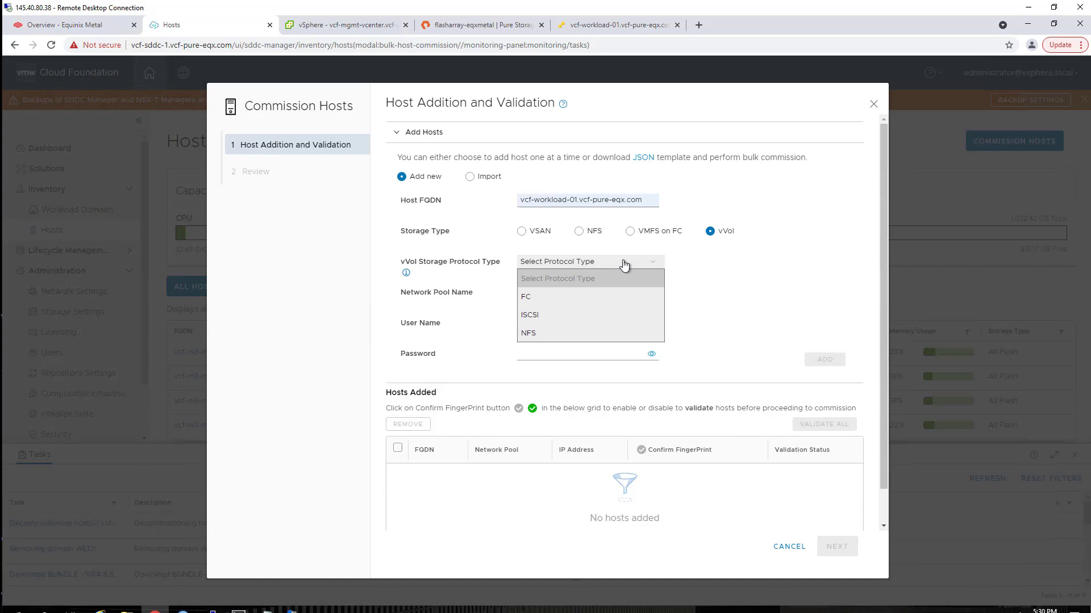
pyautogui.click(600, 313)
pyautogui.click(601, 292)
pyautogui.click(565, 330)
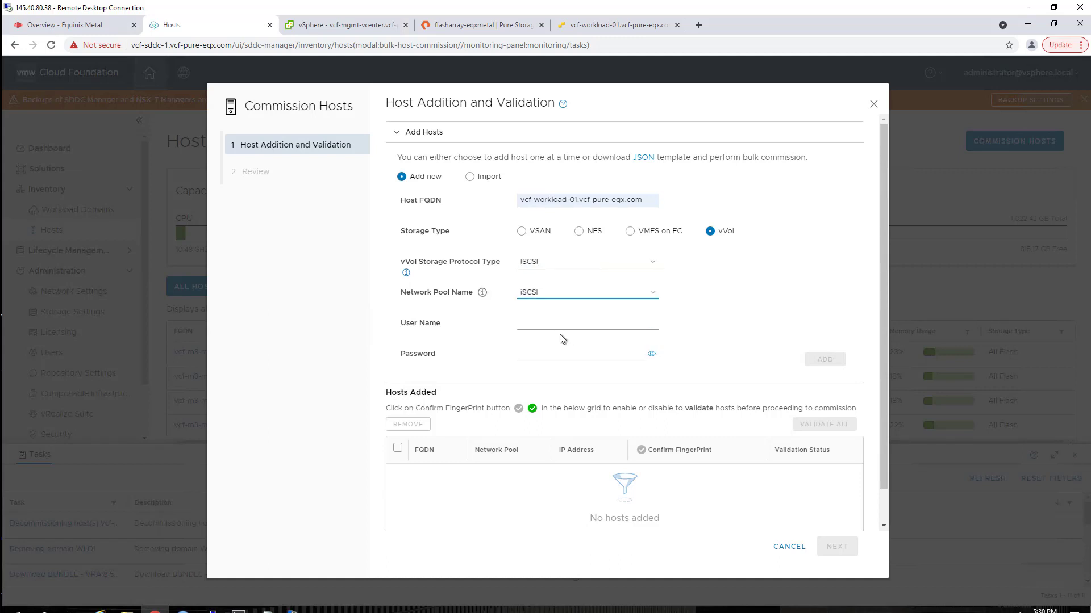
pyautogui.click(557, 323)
pyautogui.write('root')
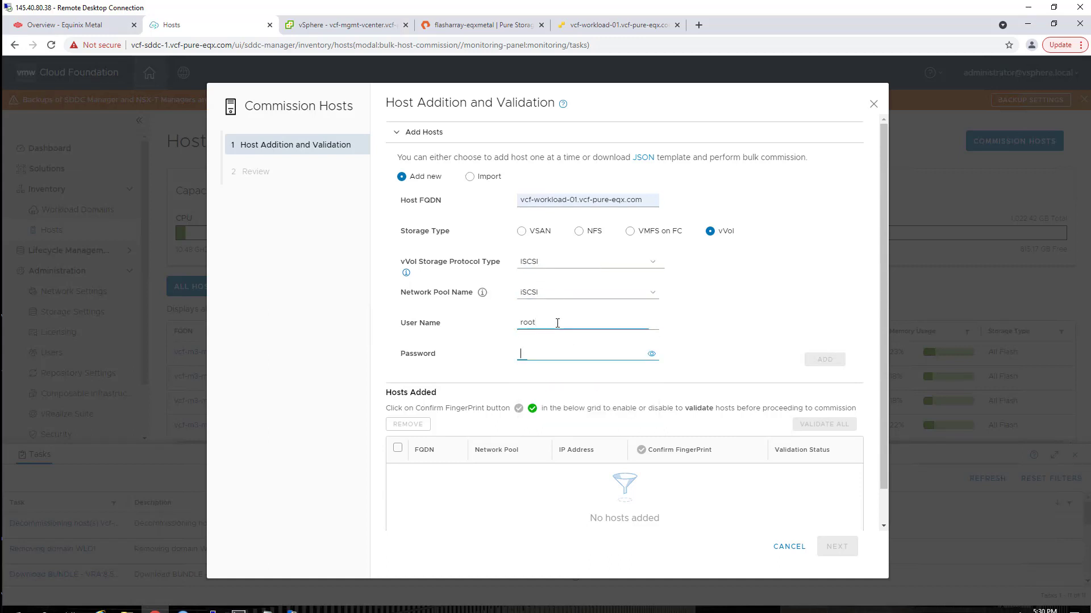
pyautogui.press('Tab')
pyautogui.write('•••')
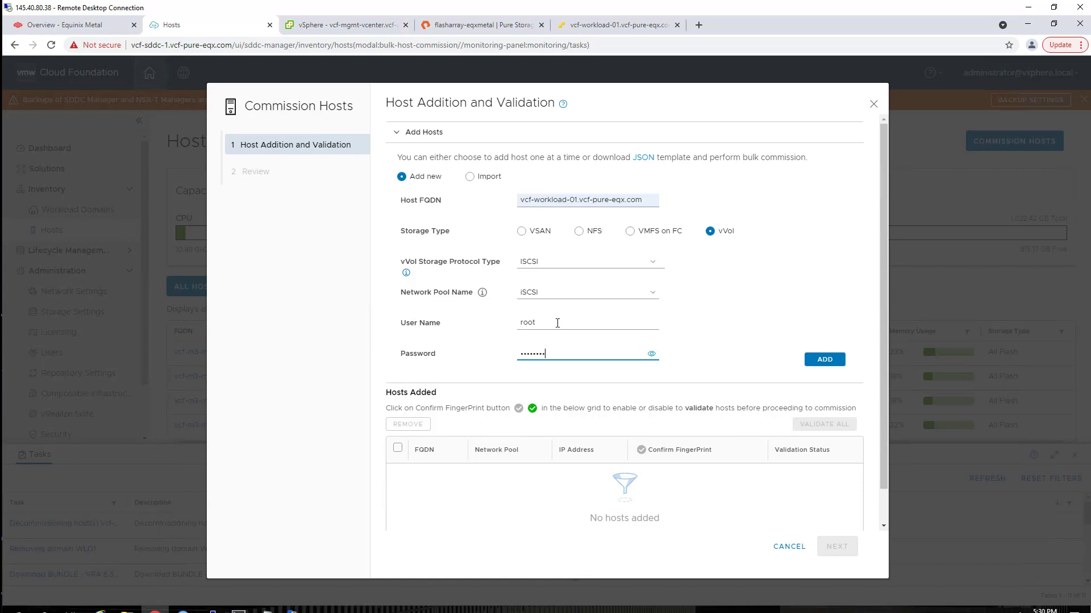
pyautogui.click(830, 358)
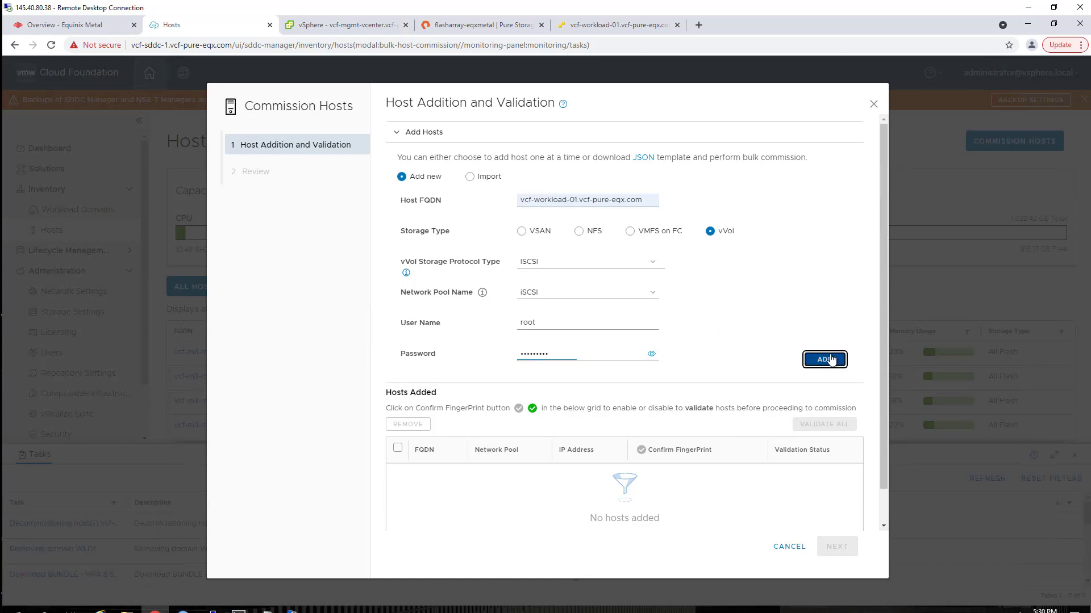
# - Confirm the host's fingerprint, validate it, and continue to the Review step
pyautogui.click(397, 433)
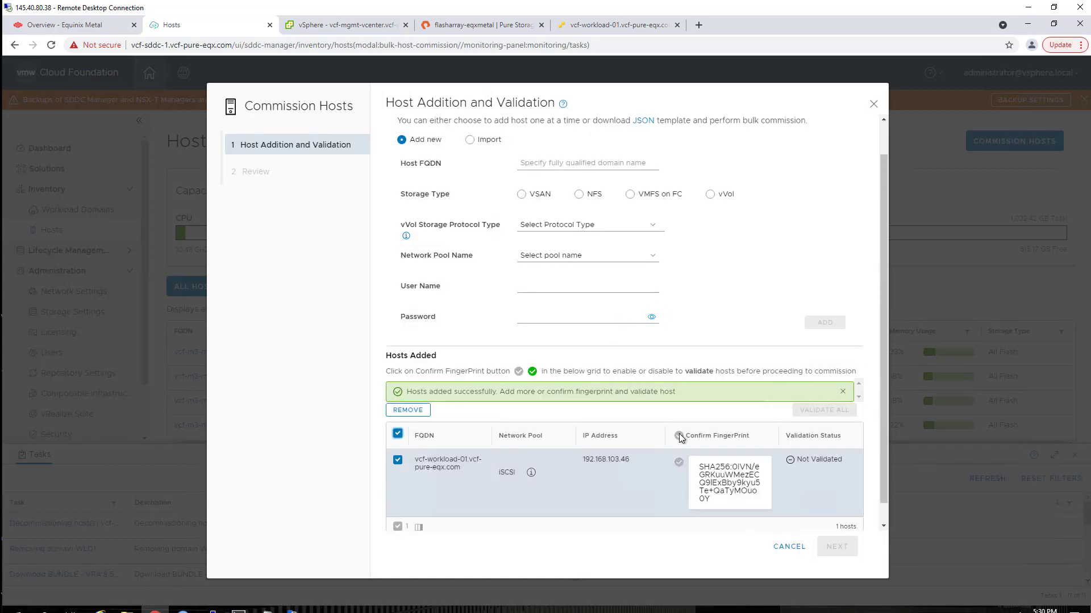
pyautogui.click(678, 436)
pyautogui.click(824, 410)
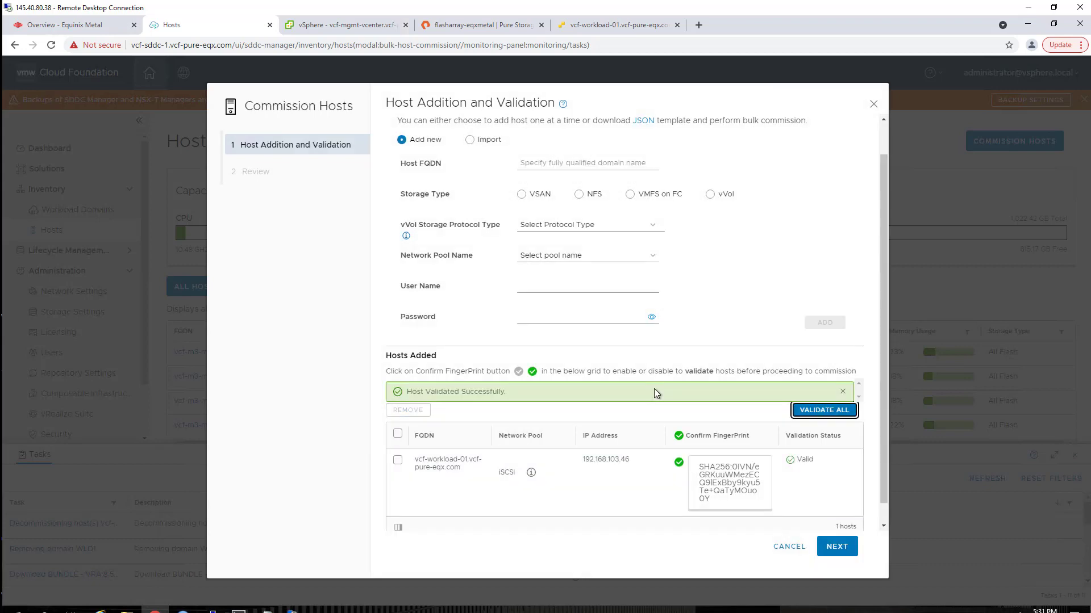
pyautogui.click(837, 548)
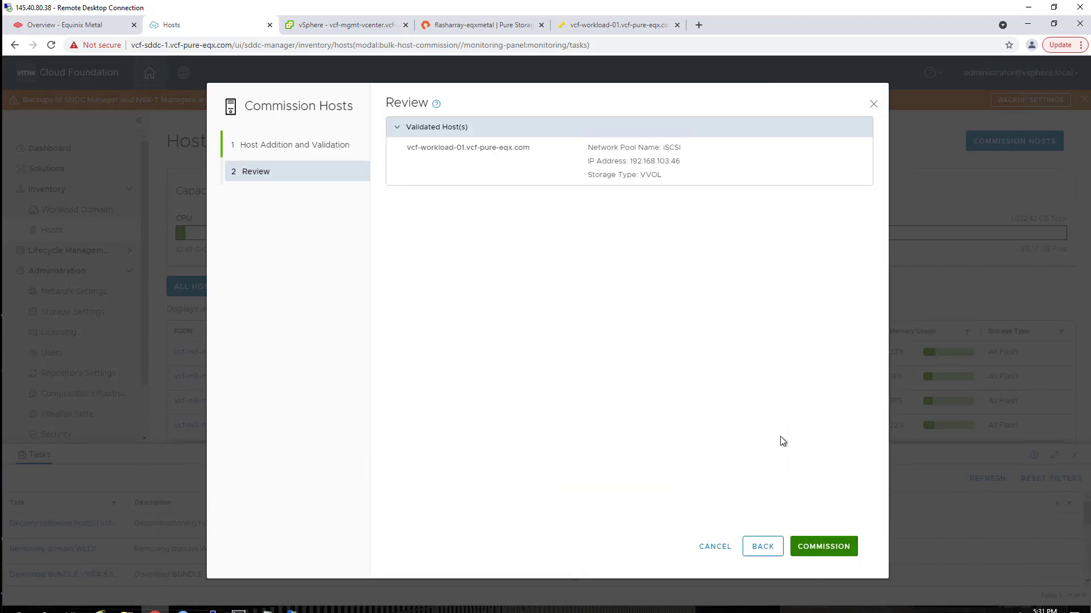
# - Commission the host and confirm vcf-workload-01 shows as Activating and Unassigned in pool iSCSI
pyautogui.click(826, 546)
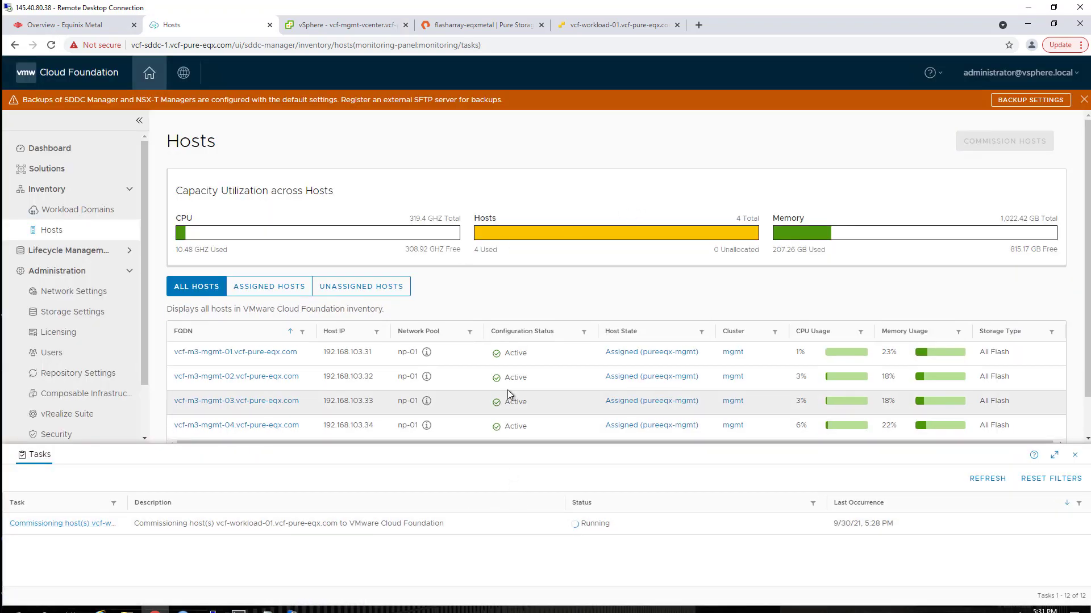
pyautogui.scroll(-1, 507, 390)
pyautogui.scroll(1, 537, 376)
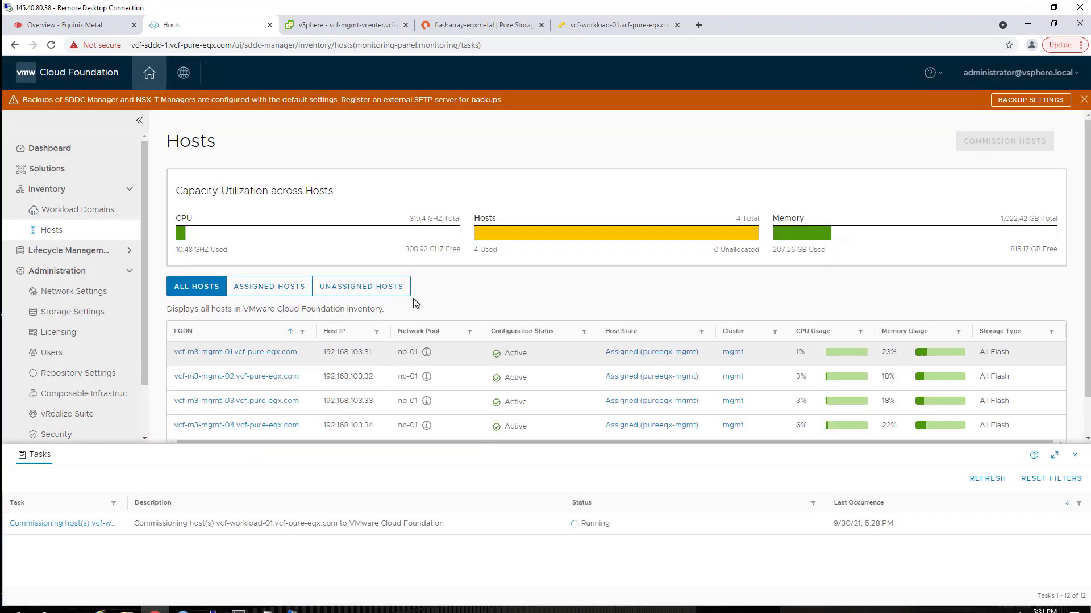
pyautogui.click(385, 288)
pyautogui.click(197, 287)
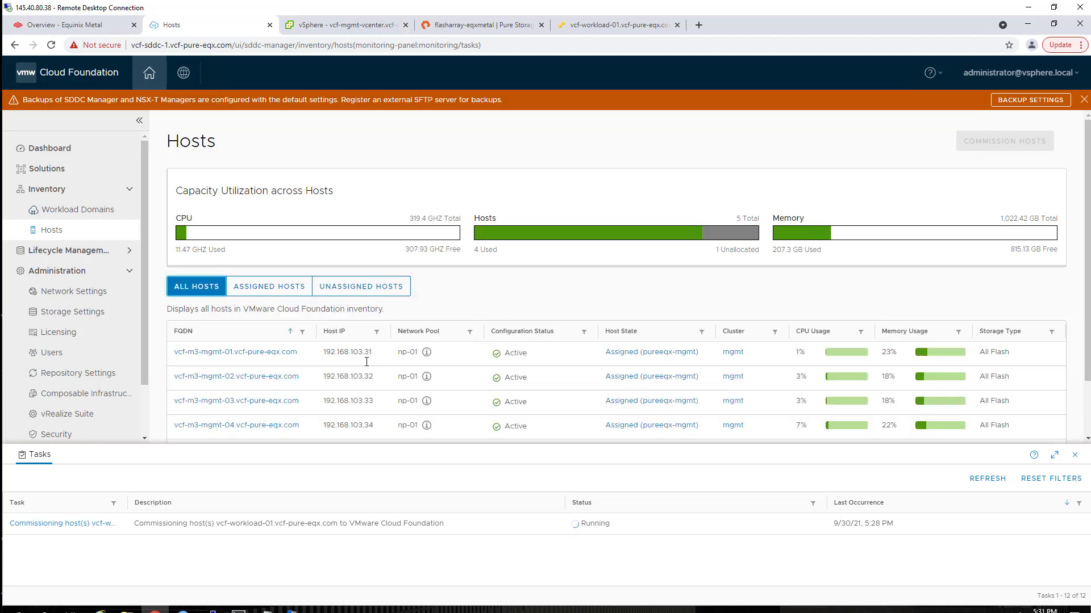
pyautogui.scroll(-1, 552, 414)
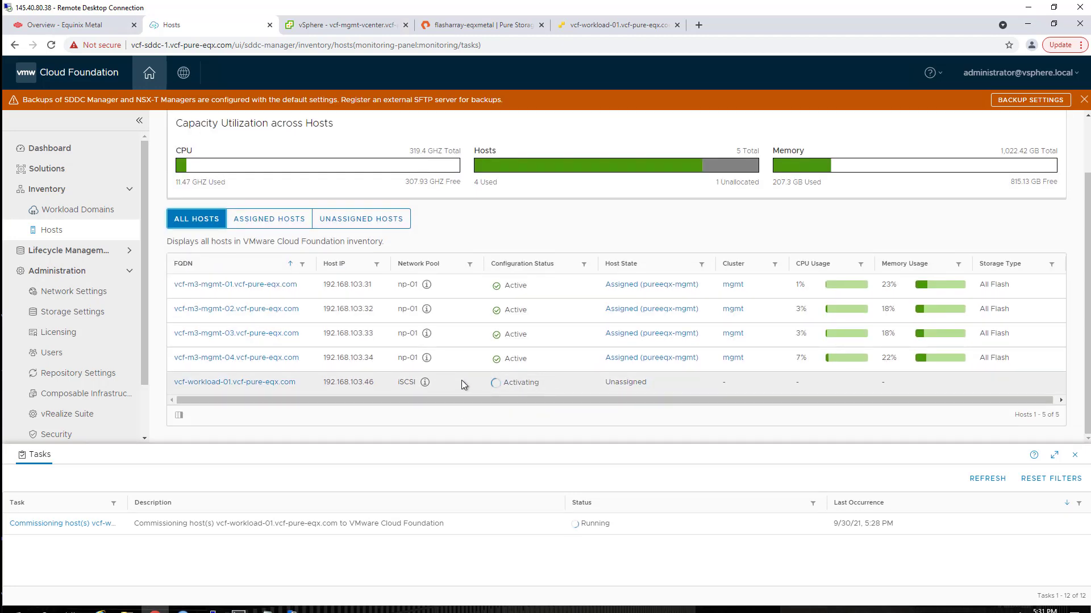